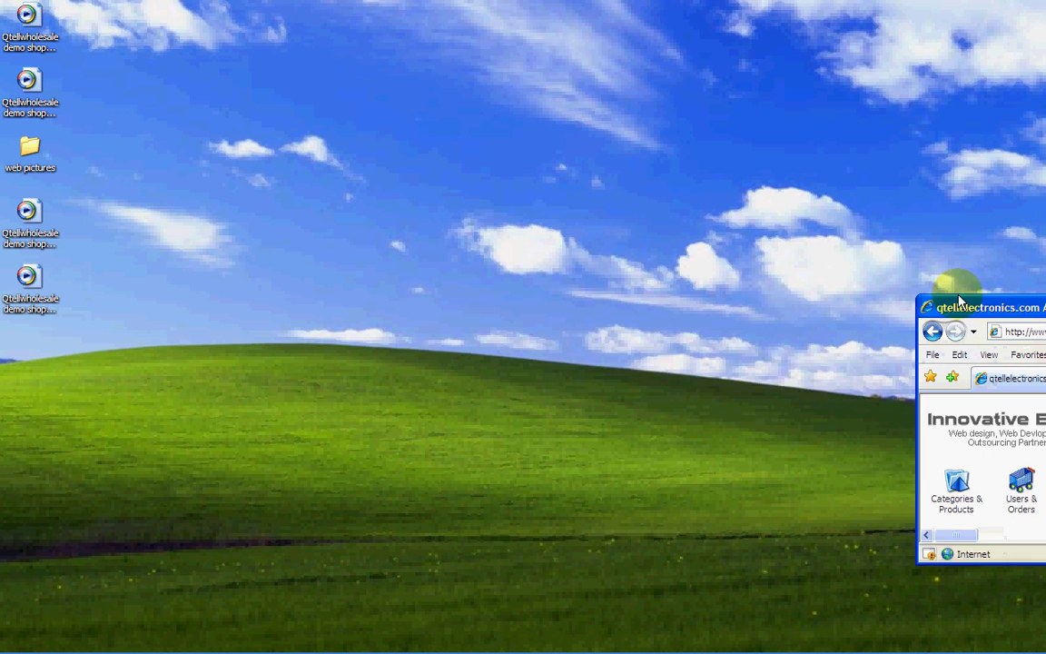
Step: Move the Internet Explorer admin window toward the screen centre and maximize it
{"action": "left_click_drag", "start_coordinate": [1012, 313], "coordinate": [463, 173]}
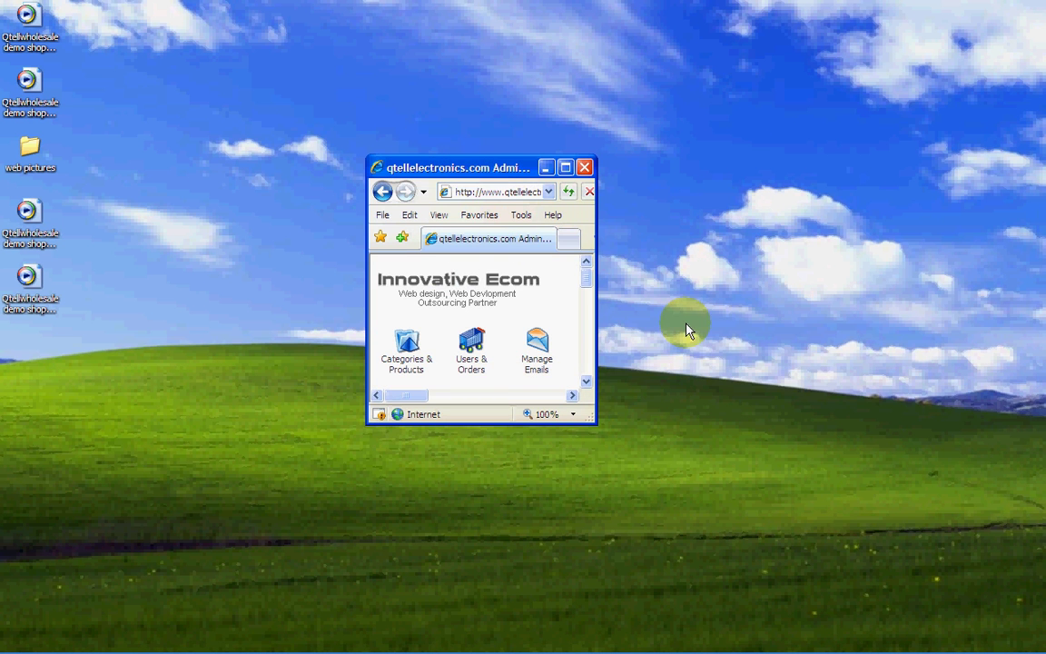
{"action": "left_click", "coordinate": [565, 168]}
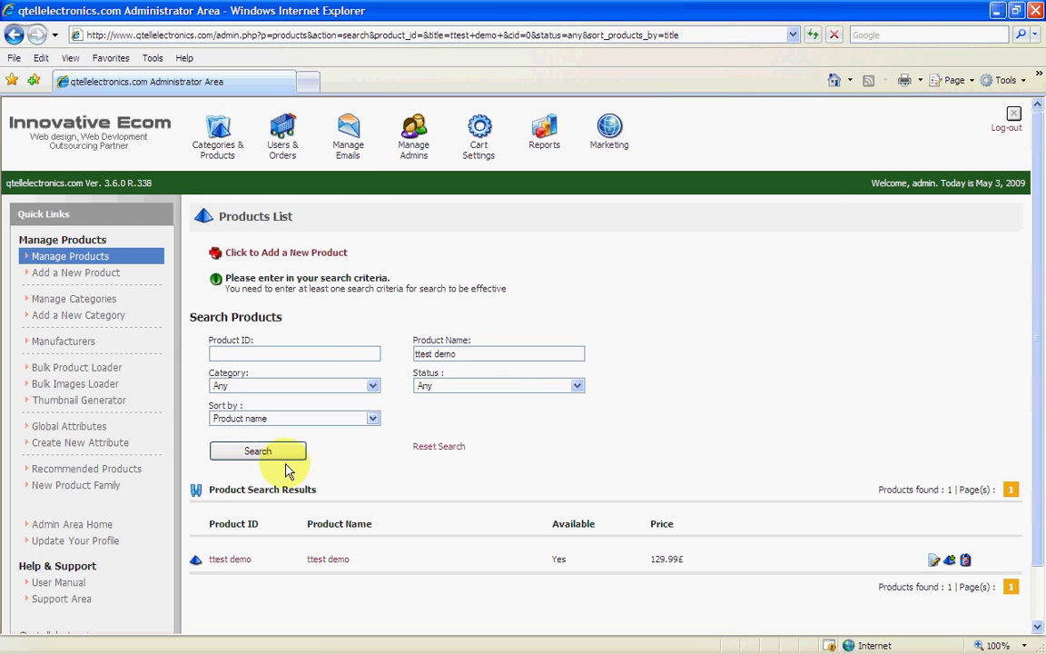
Step: Open the ttest demo product's edit page and scroll down to the Product Description row
{"action": "left_click", "coordinate": [328, 559]}
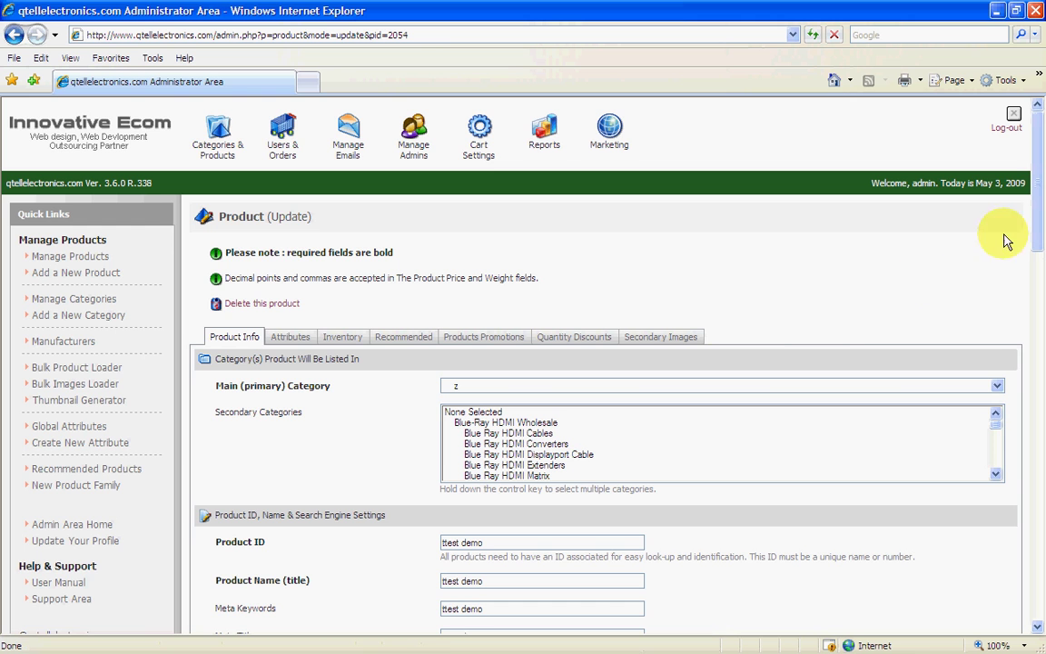
{"action": "left_click_drag", "start_coordinate": [1038, 233], "coordinate": [1038, 503]}
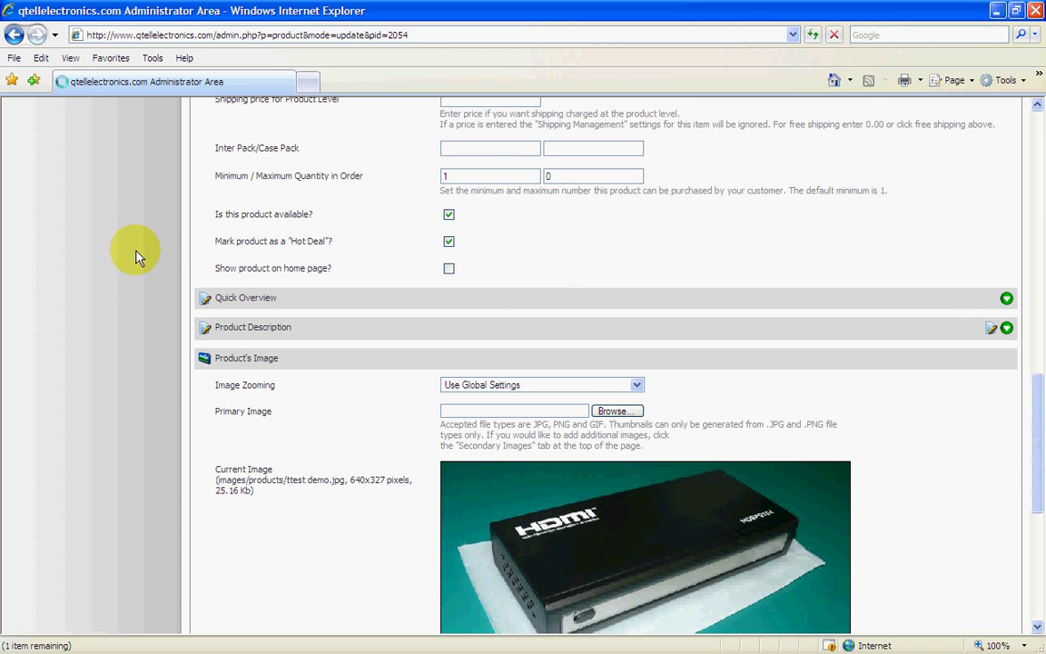
Step: Expand the Product Description editor and stretch it taller twice
{"action": "left_click", "coordinate": [1006, 329]}
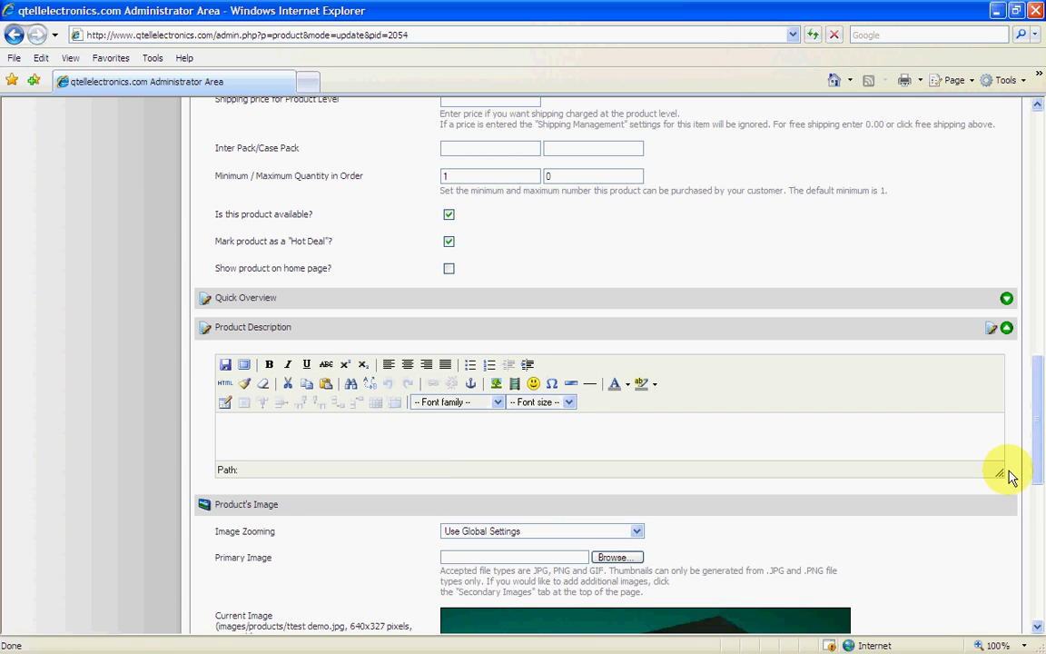
{"action": "left_click_drag", "start_coordinate": [1000, 473], "coordinate": [1008, 629]}
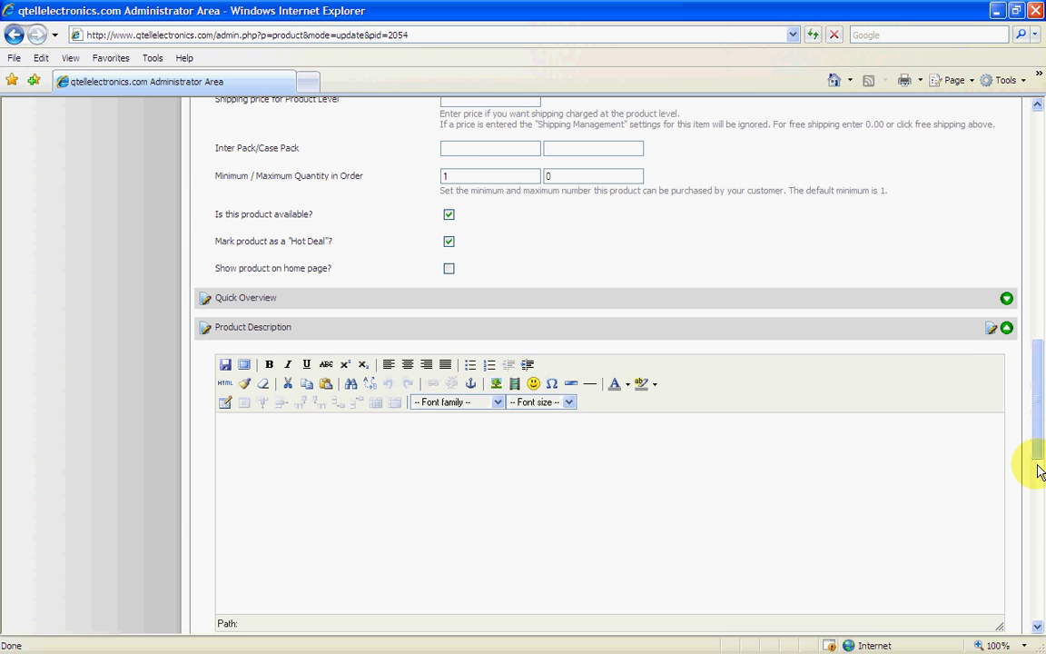
{"action": "scroll", "coordinate": [1030, 455], "scroll_direction": "down", "scroll_amount": 3}
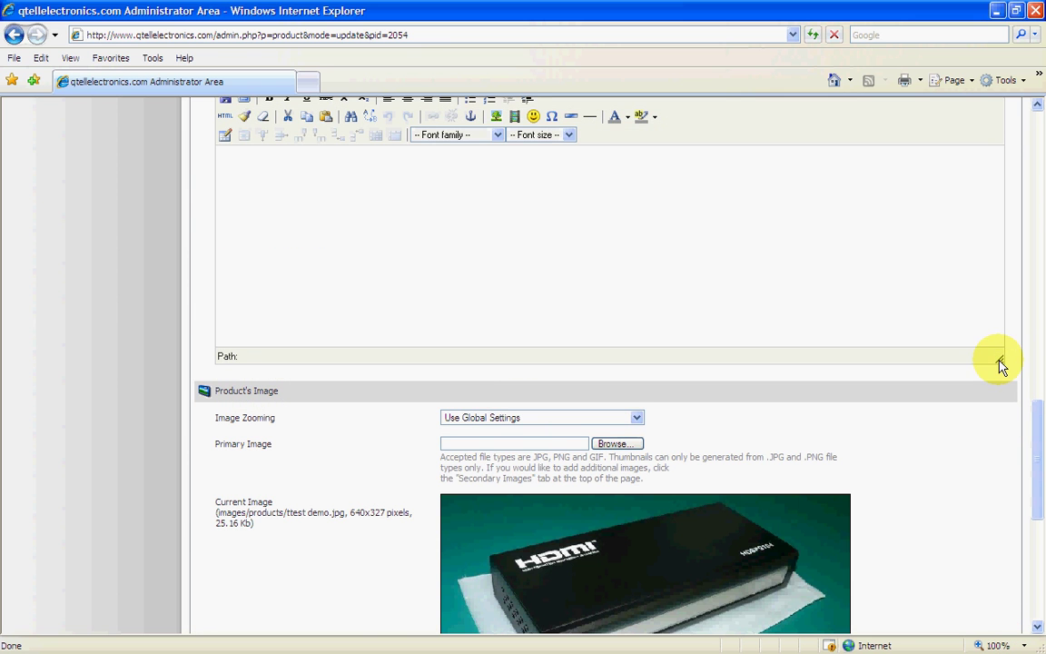
{"action": "left_click_drag", "start_coordinate": [1000, 363], "coordinate": [1038, 464]}
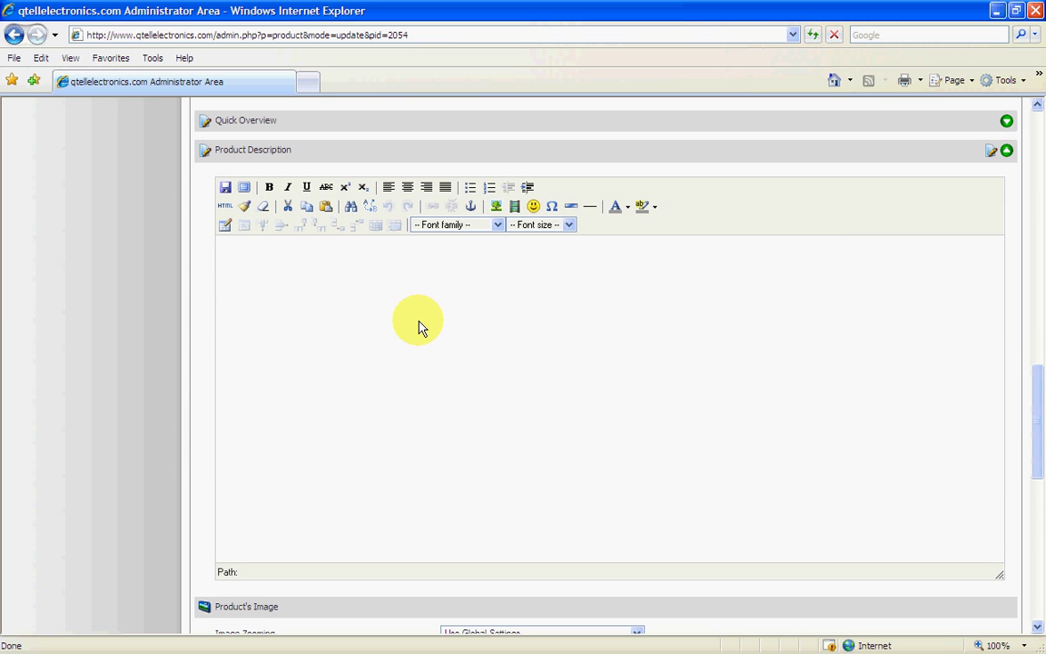
Step: Type a line of 's' and 'w' sample characters, set it to 10 pt, and add an empty line
{"action": "type", "text": "ssssssssssssssssssssssssssssssss"}
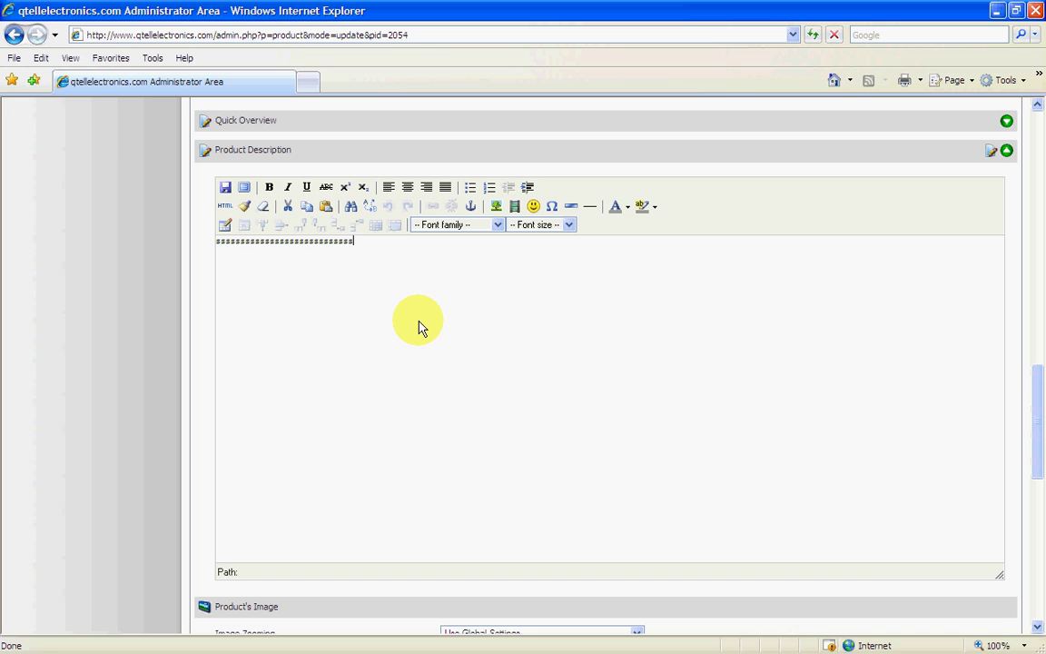
{"action": "type", "text": "sswwwwwwwwwwwwwwwwwwww"}
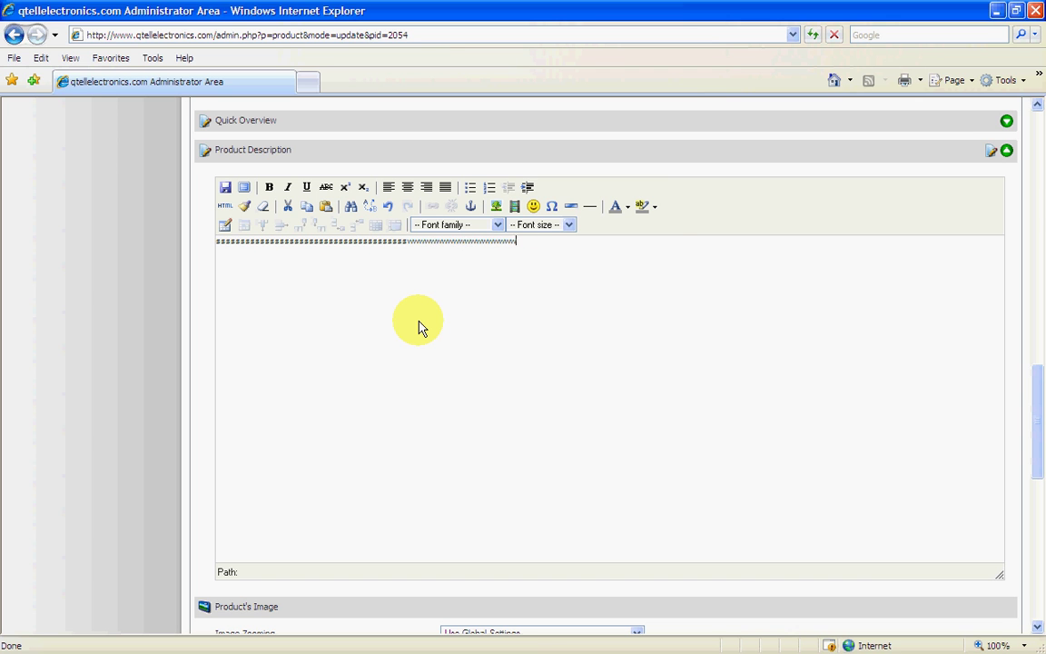
{"action": "type", "text": "wwwwwwwwwwwwwwwwwwwwwwwwwwwwwwwwwwwwwwwwwwwwwwwwwwwwwwwwwww"}
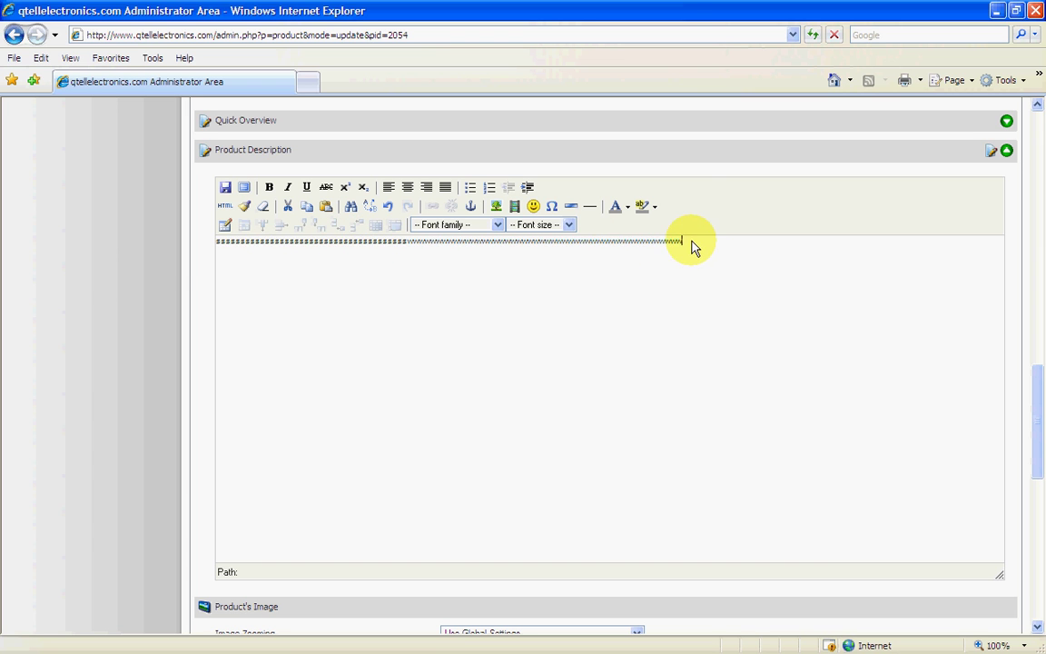
{"action": "left_click_drag", "start_coordinate": [692, 247], "coordinate": [182, 257]}
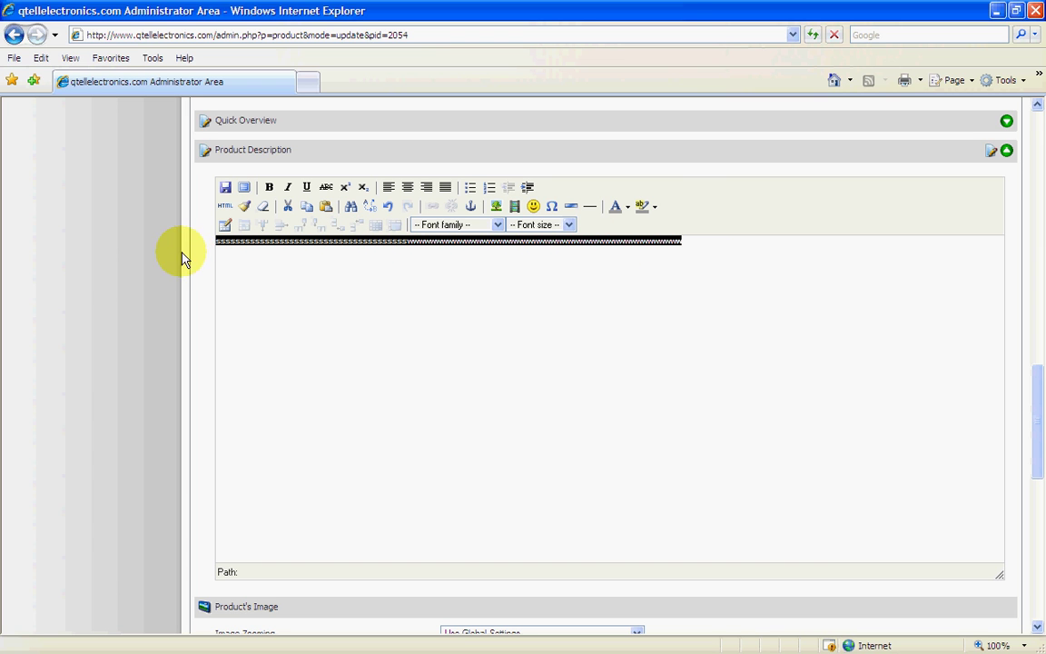
{"action": "left_click", "coordinate": [569, 225]}
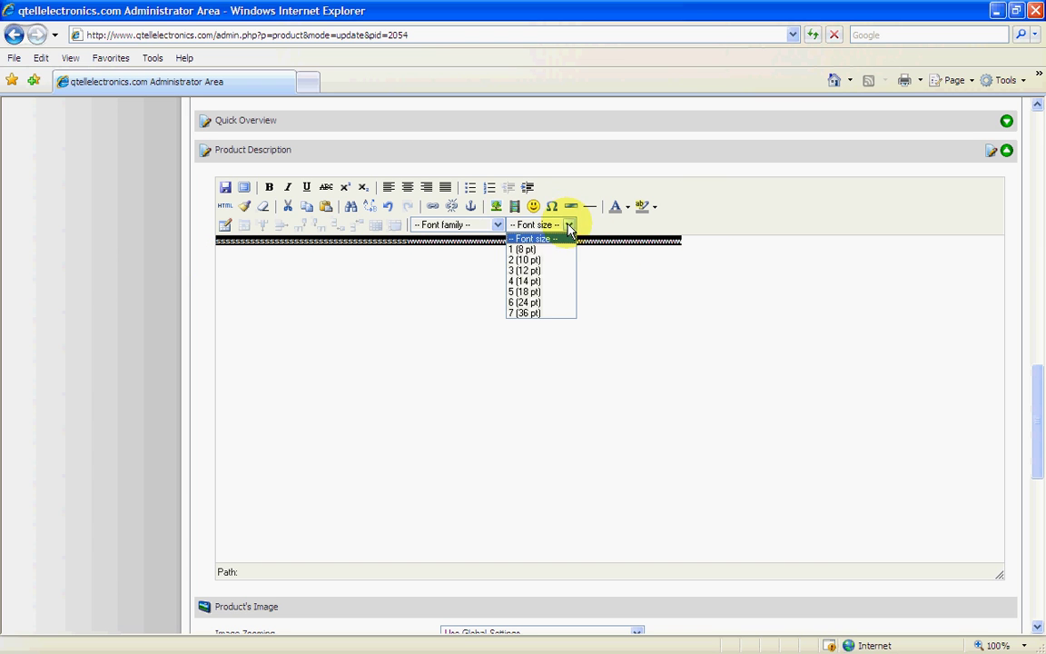
{"action": "left_click", "coordinate": [525, 259]}
{"action": "left_click", "coordinate": [530, 263]}
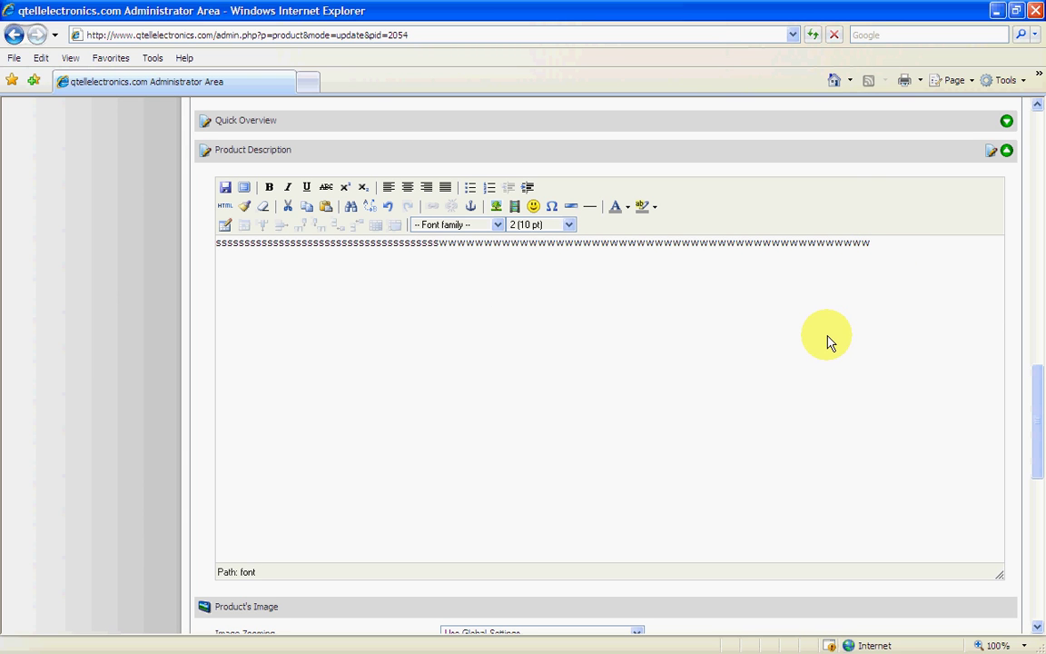
{"action": "key", "text": "Return"}
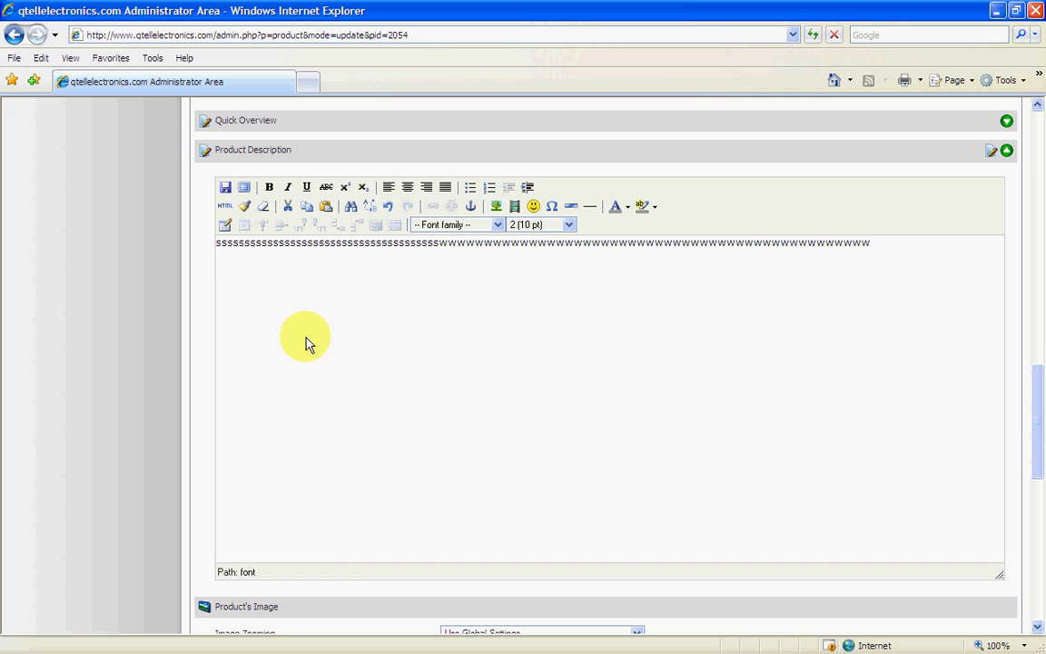
Step: Open the image file browser's Upload form for a new picture
{"action": "left_click", "coordinate": [496, 207]}
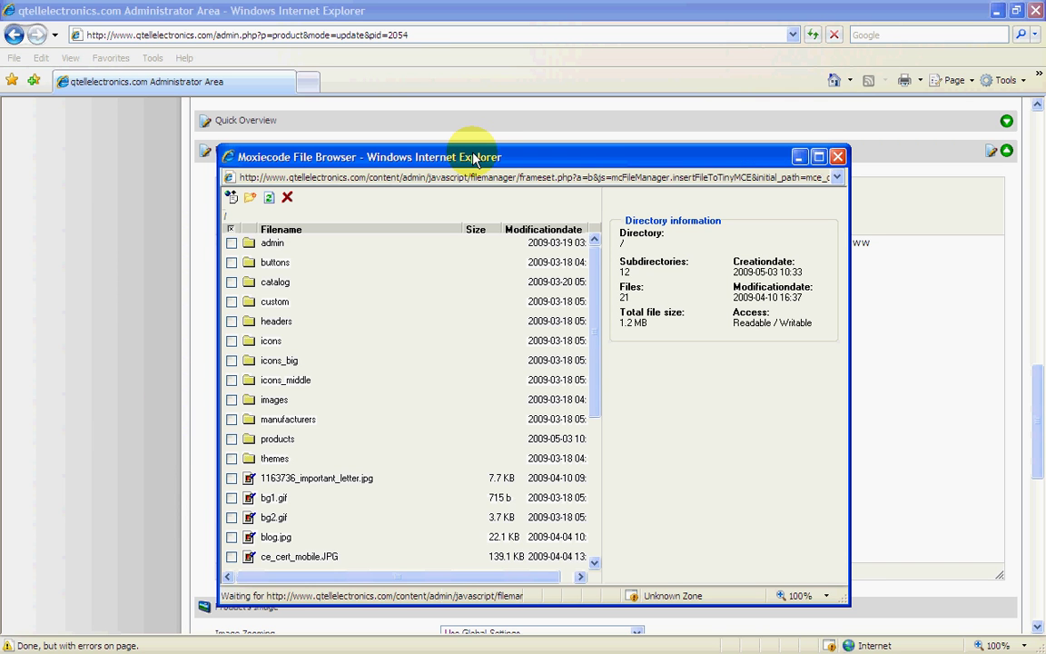
{"action": "left_click", "coordinate": [231, 198]}
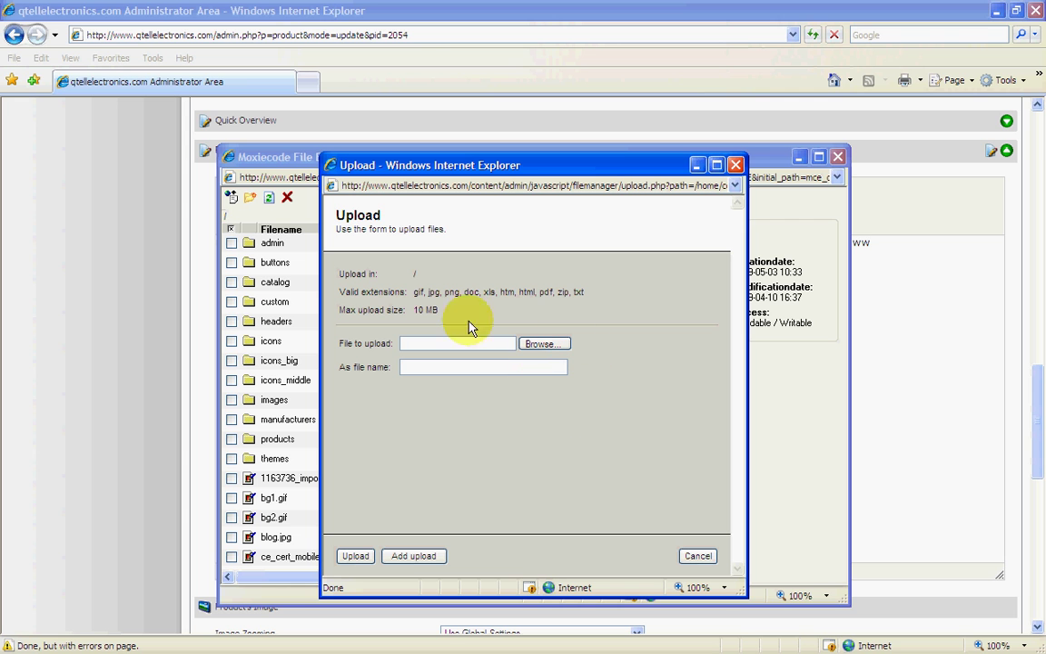
Step: Upload picture 2955 from the web pictures folder into the image library
{"action": "left_click", "coordinate": [543, 344]}
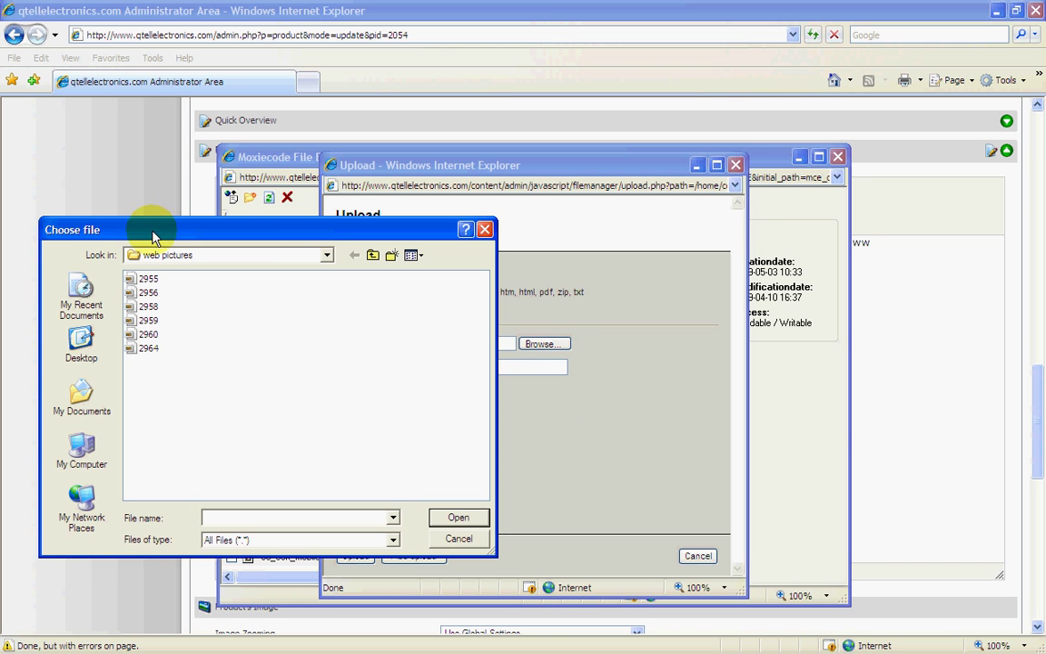
{"action": "mouse_move", "coordinate": [151, 287]}
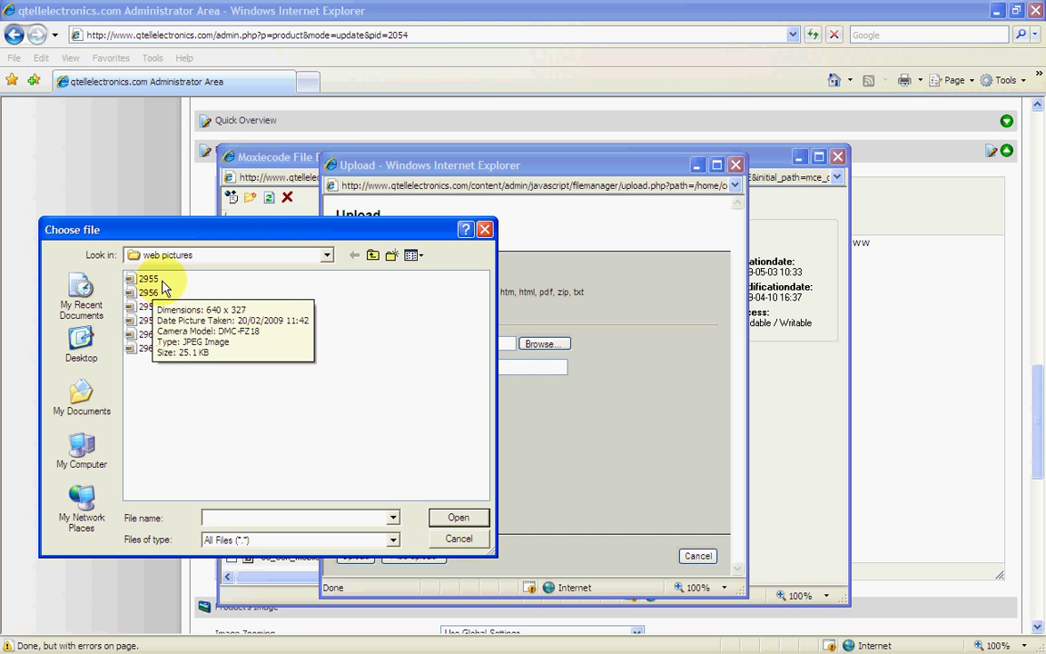
{"action": "double_click", "coordinate": [149, 281]}
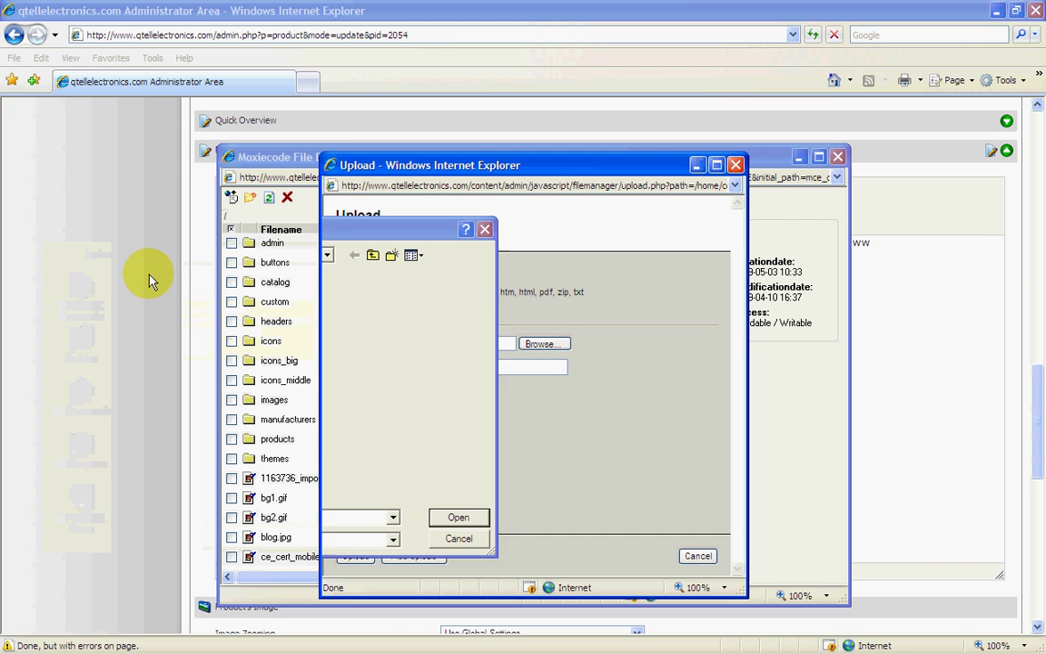
{"action": "left_click", "coordinate": [351, 556]}
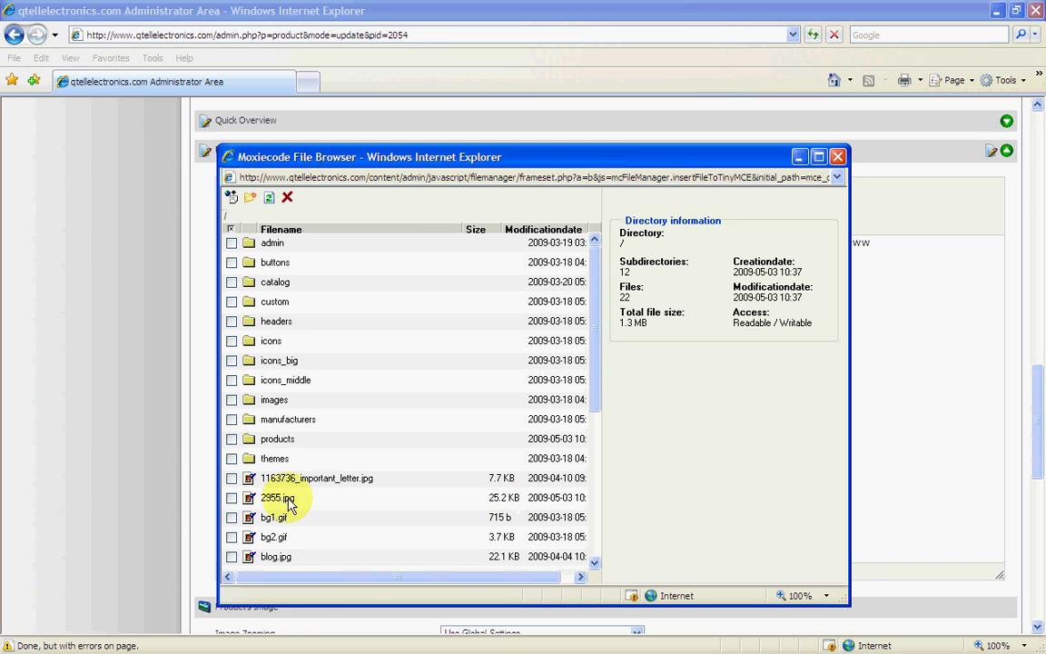
Step: Pick the uploaded 2955.jpg HDMI picture as the image to insert
{"action": "left_click", "coordinate": [231, 498]}
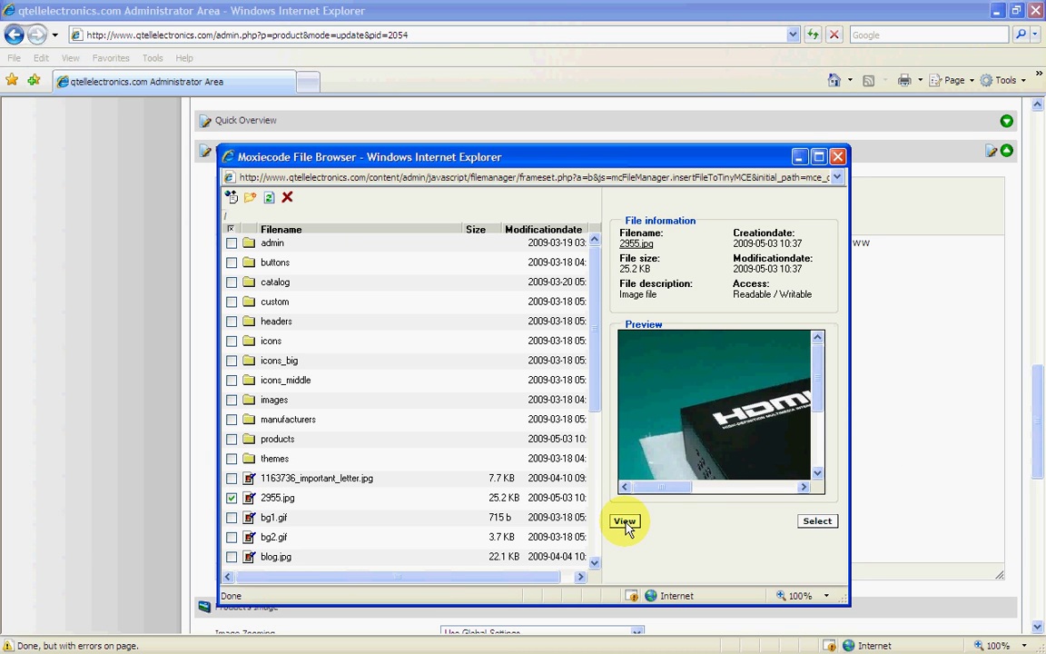
{"action": "left_click", "coordinate": [817, 521]}
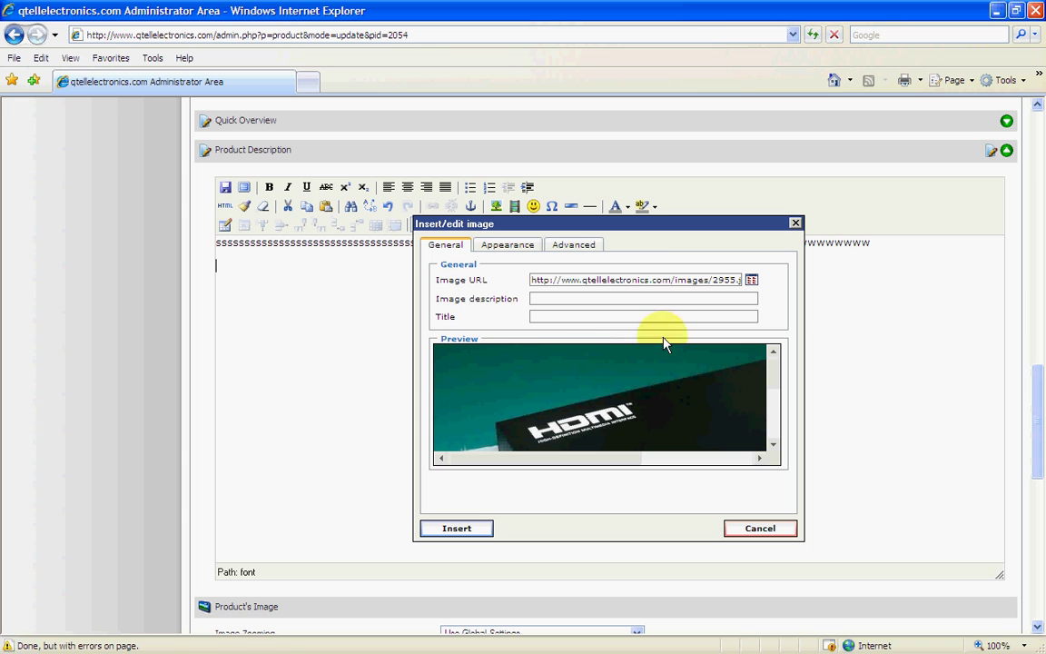
Step: Leave image class and alignment unset, then insert the 2955.jpg HDMI image without a description
{"action": "left_click", "coordinate": [497, 251]}
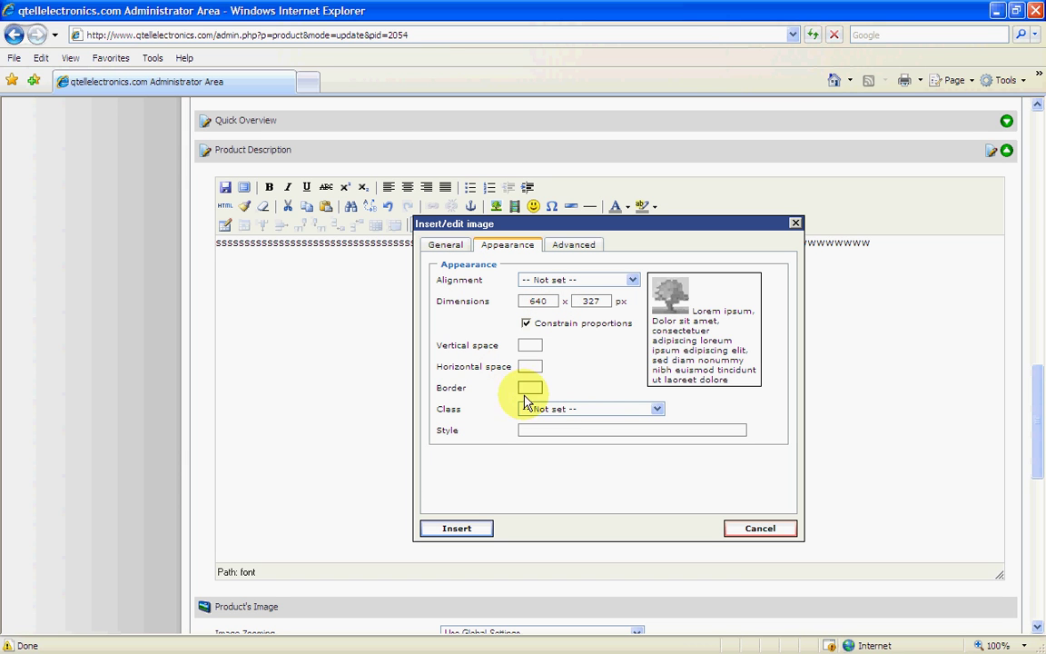
{"action": "left_click", "coordinate": [657, 410]}
{"action": "left_click", "coordinate": [658, 409]}
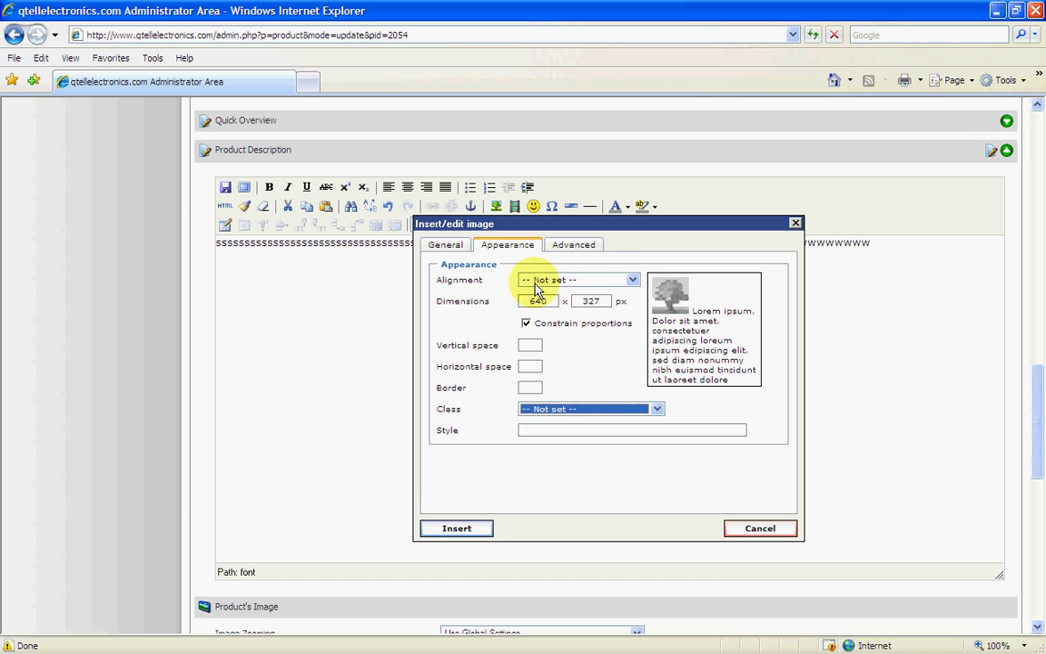
{"action": "left_click", "coordinate": [633, 282]}
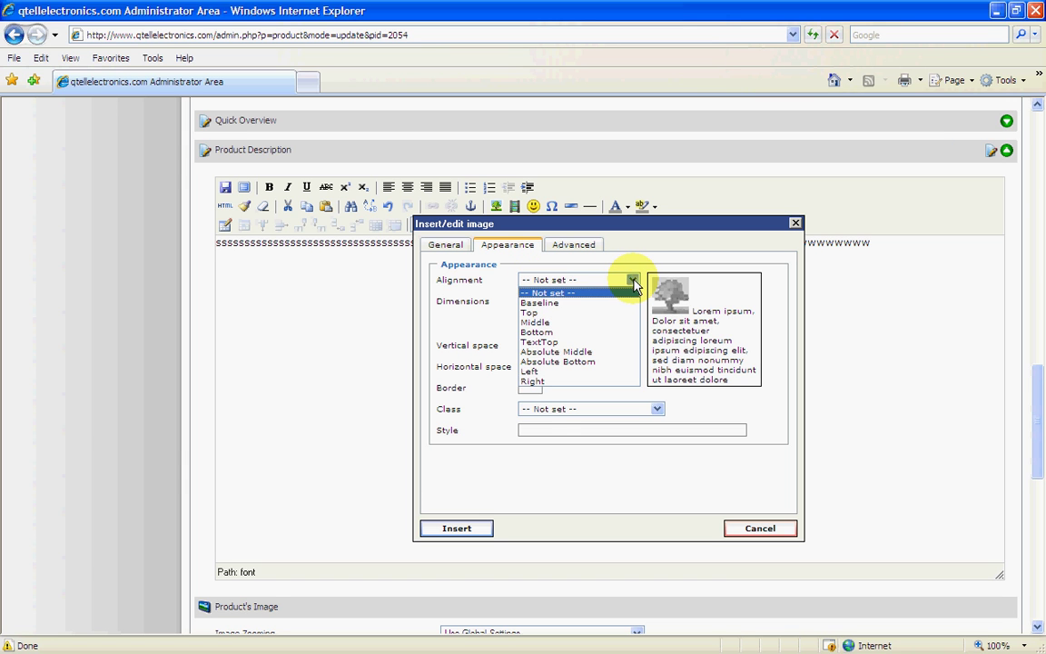
{"action": "left_click", "coordinate": [563, 293]}
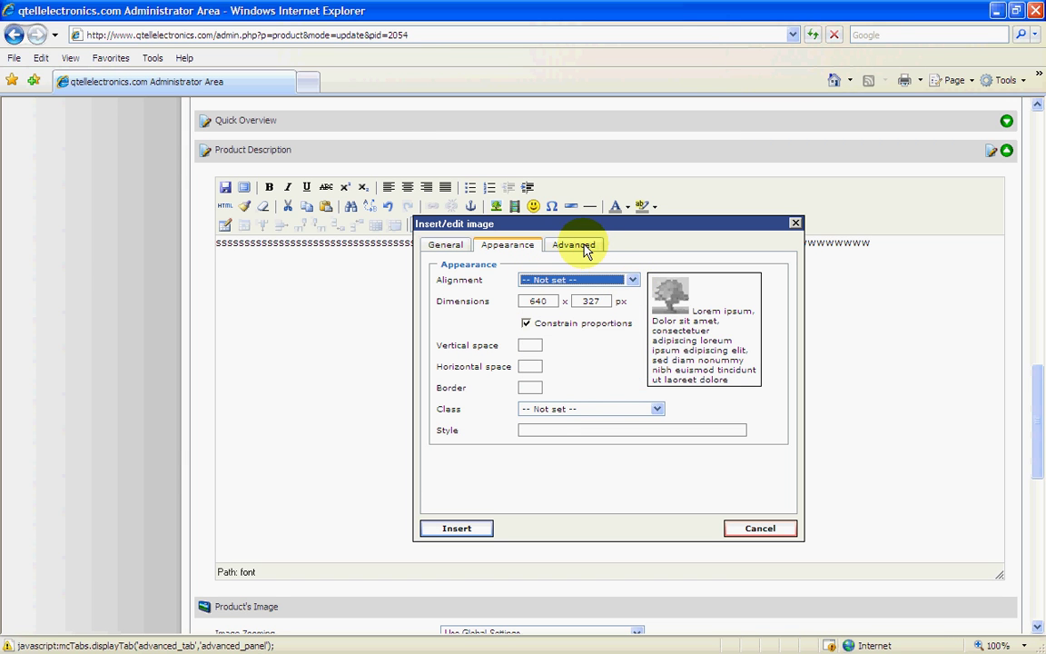
{"action": "left_click", "coordinate": [446, 247]}
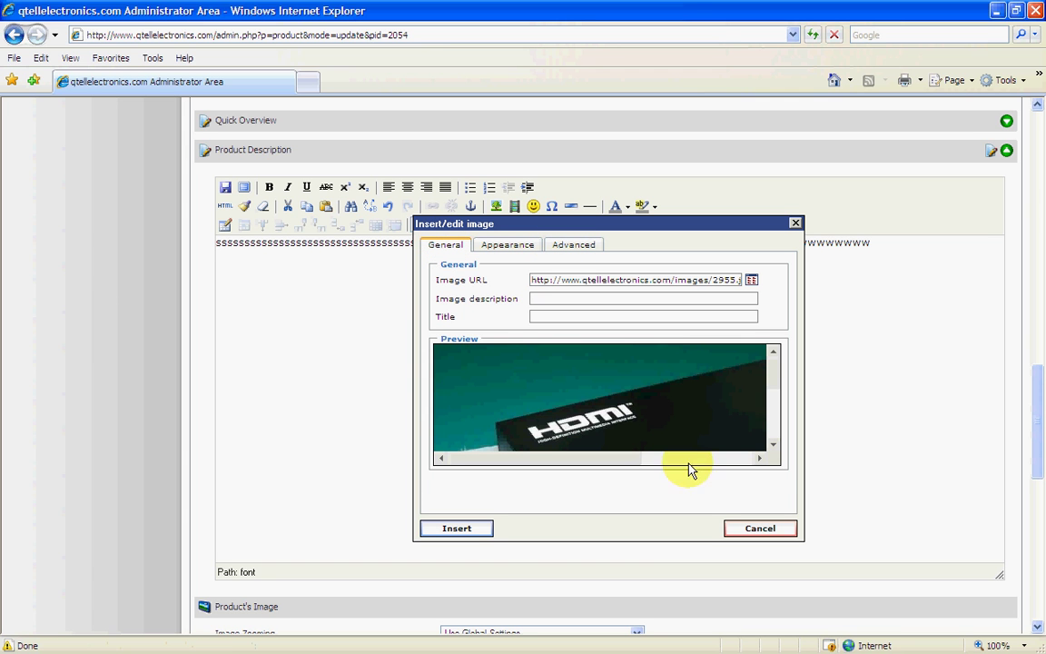
{"action": "left_click", "coordinate": [458, 530]}
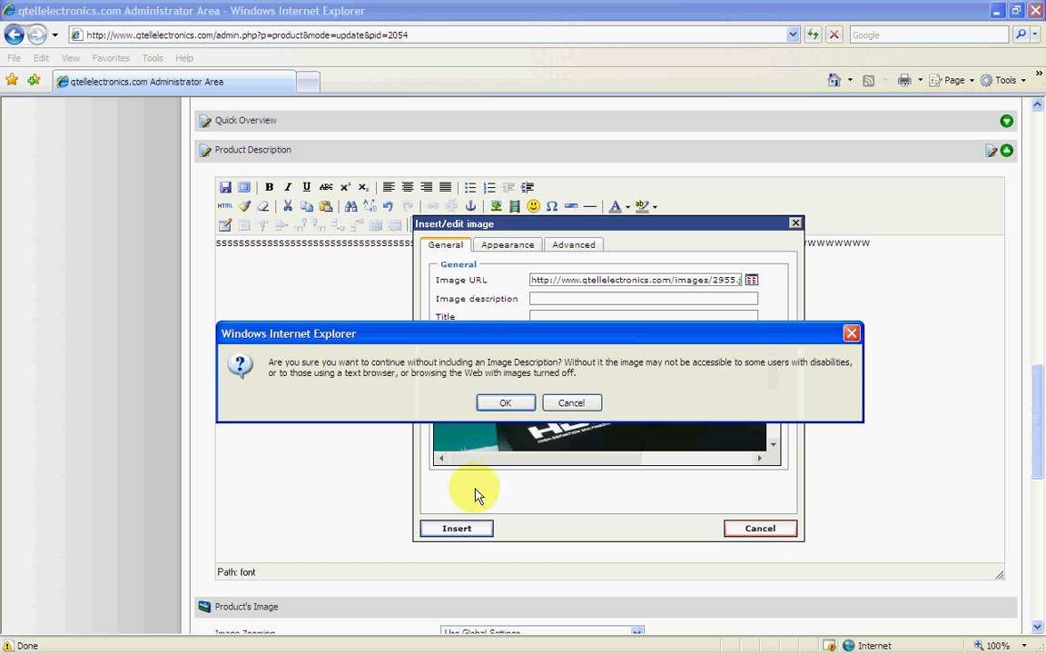
{"action": "left_click", "coordinate": [501, 405]}
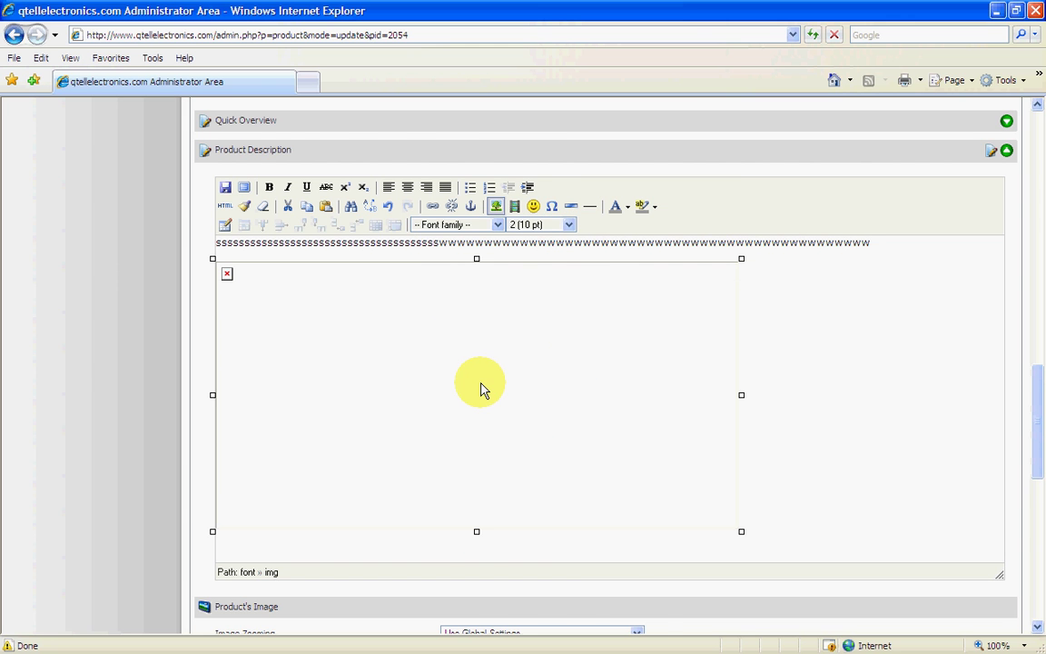
Step: Run Cleanup messy code and view then close the HTML source, dismissing the Outlook Express prompts
{"action": "scroll", "coordinate": [481, 389], "scroll_direction": "down", "scroll_amount": 2}
{"action": "scroll", "coordinate": [462, 380], "scroll_direction": "up", "scroll_amount": 2}
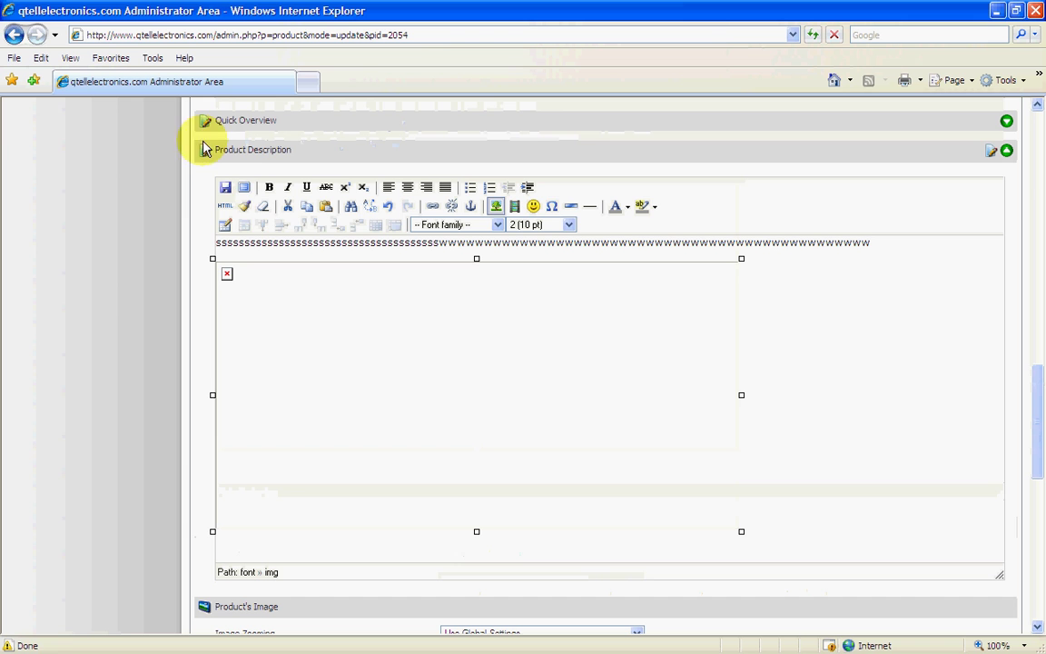
{"action": "left_click", "coordinate": [247, 207]}
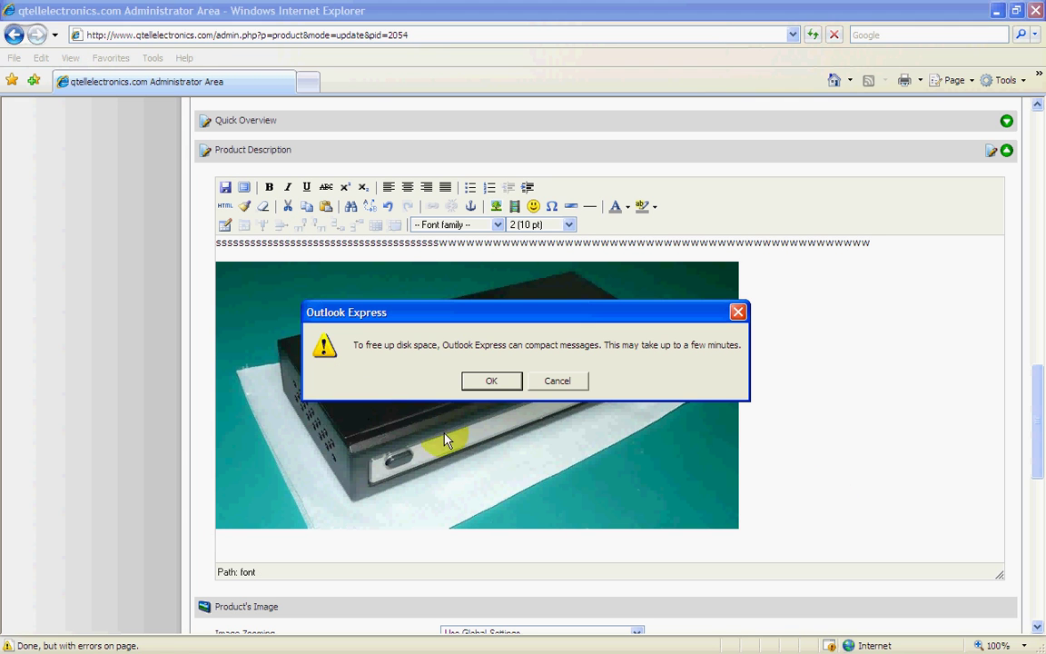
{"action": "left_click", "coordinate": [561, 382]}
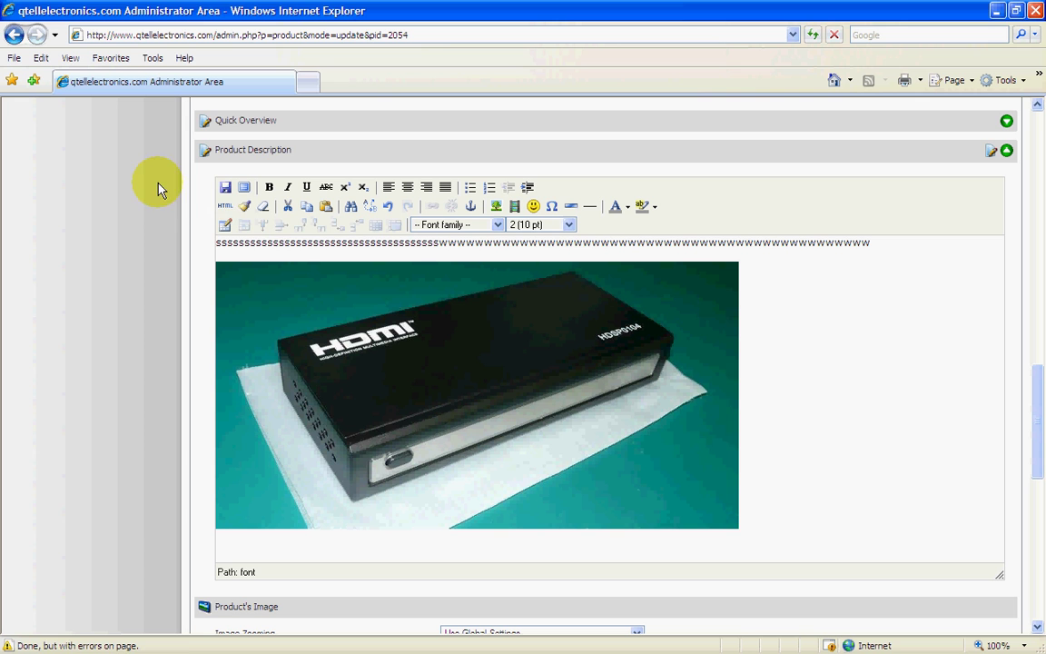
{"action": "left_click", "coordinate": [226, 208]}
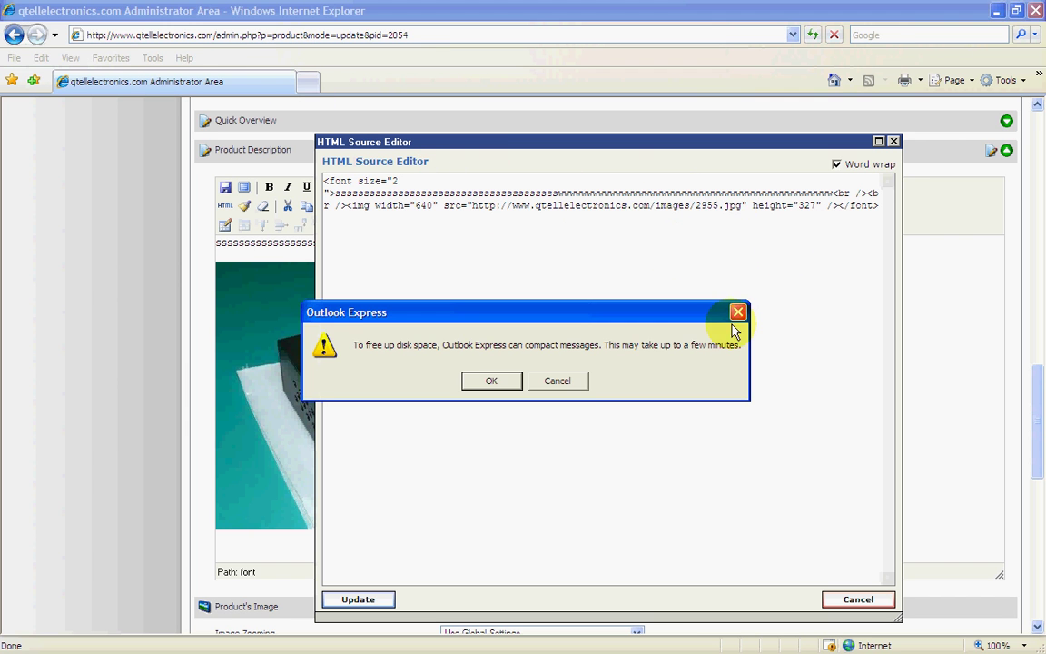
{"action": "left_click", "coordinate": [578, 385]}
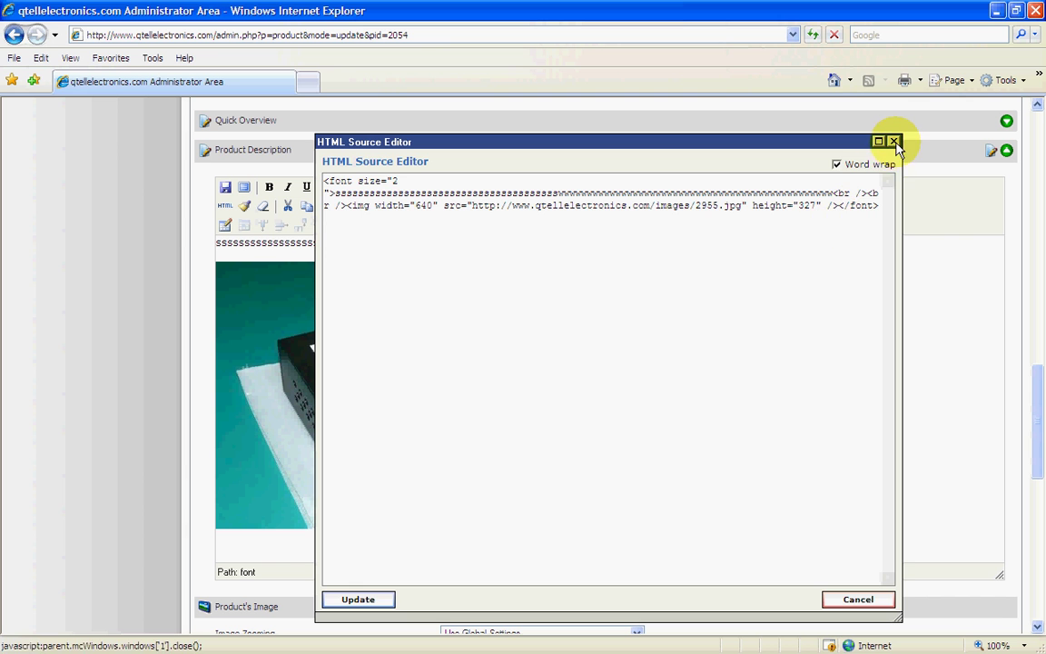
{"action": "left_click", "coordinate": [894, 143]}
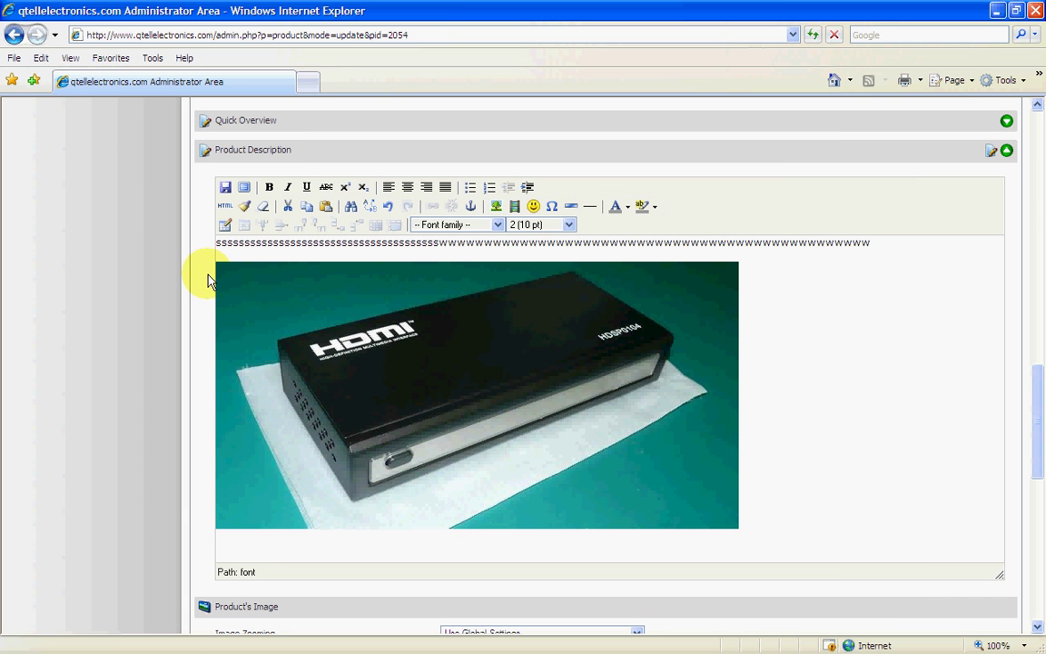
Step: Drag the HDMI photo's corner handle to shrink it to about half size, then select the sample text line
{"action": "left_click", "coordinate": [653, 478]}
{"action": "scroll", "coordinate": [856, 458], "scroll_direction": "down", "scroll_amount": 2}
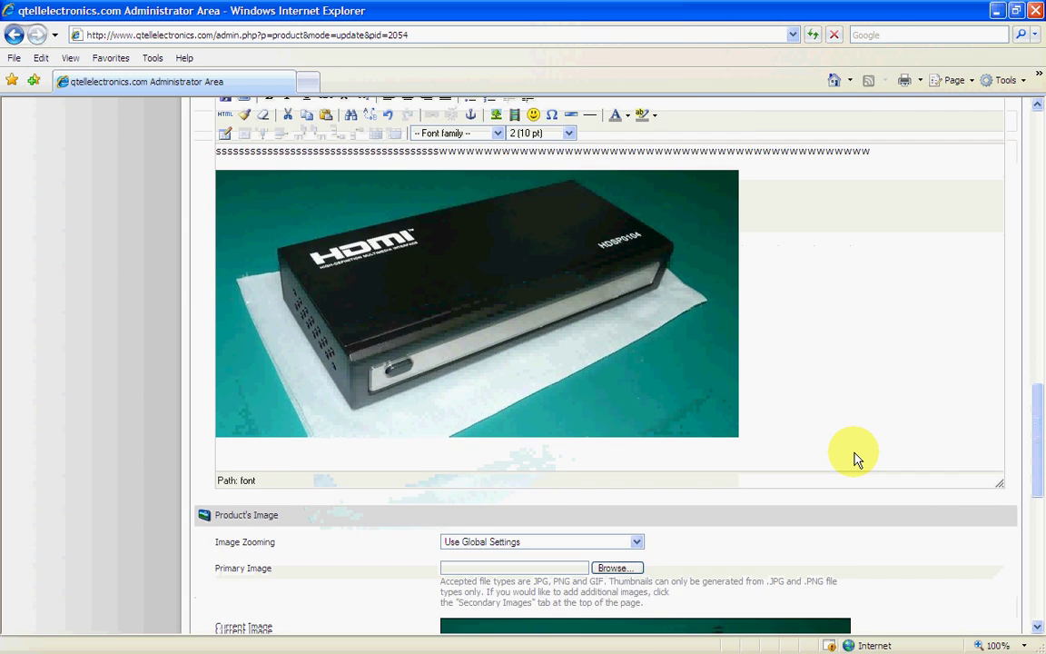
{"action": "scroll", "coordinate": [856, 459], "scroll_direction": "down", "scroll_amount": 10}
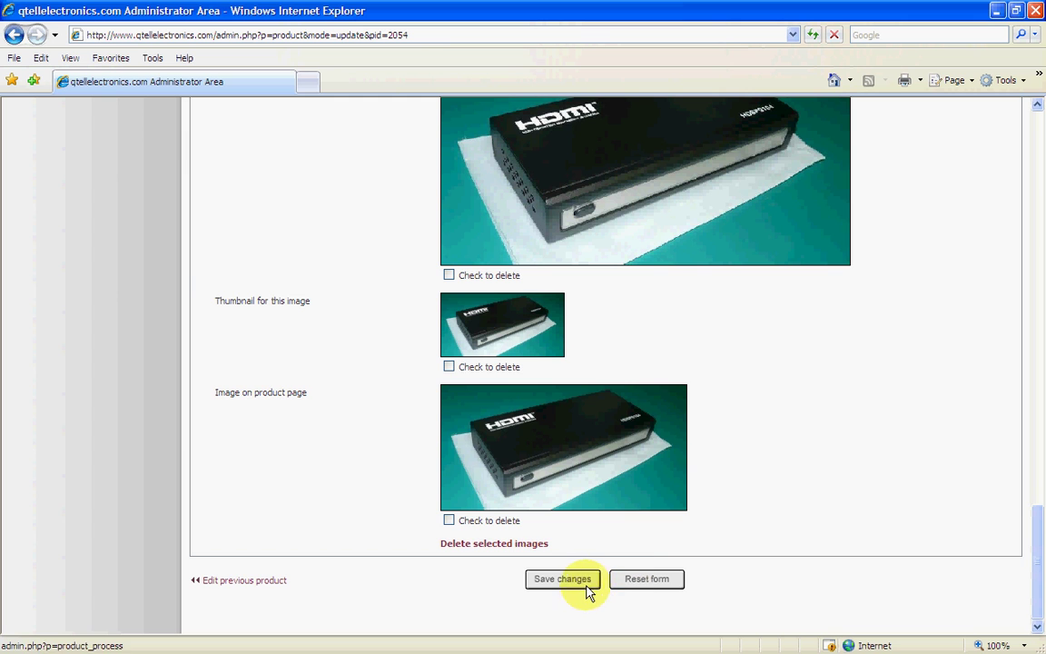
{"action": "scroll", "coordinate": [726, 434], "scroll_direction": "up", "scroll_amount": 10}
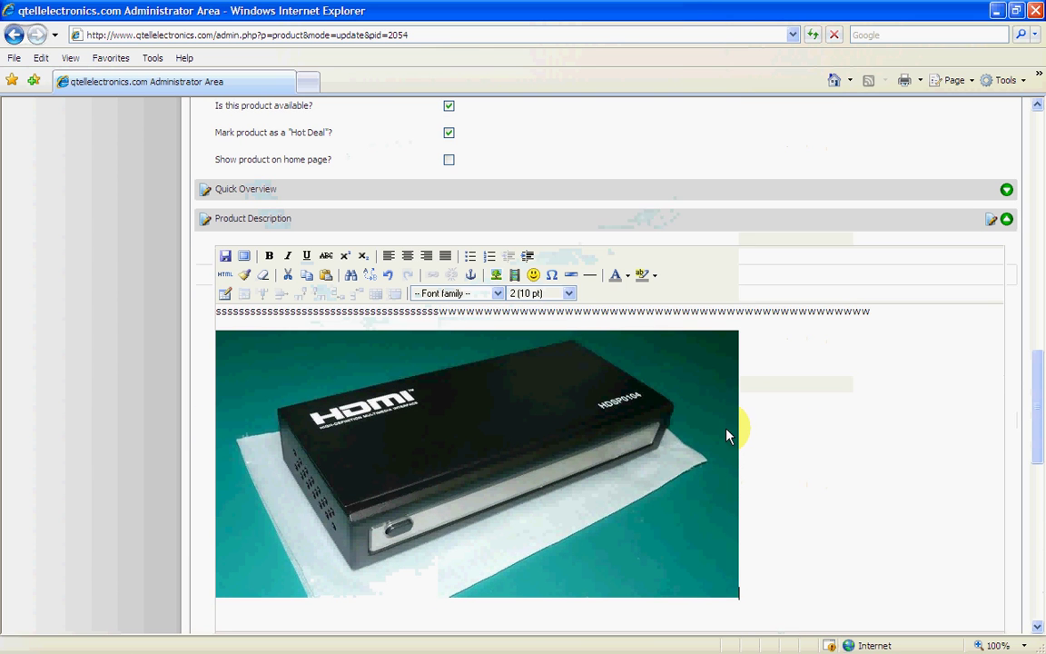
{"action": "left_click", "coordinate": [714, 567]}
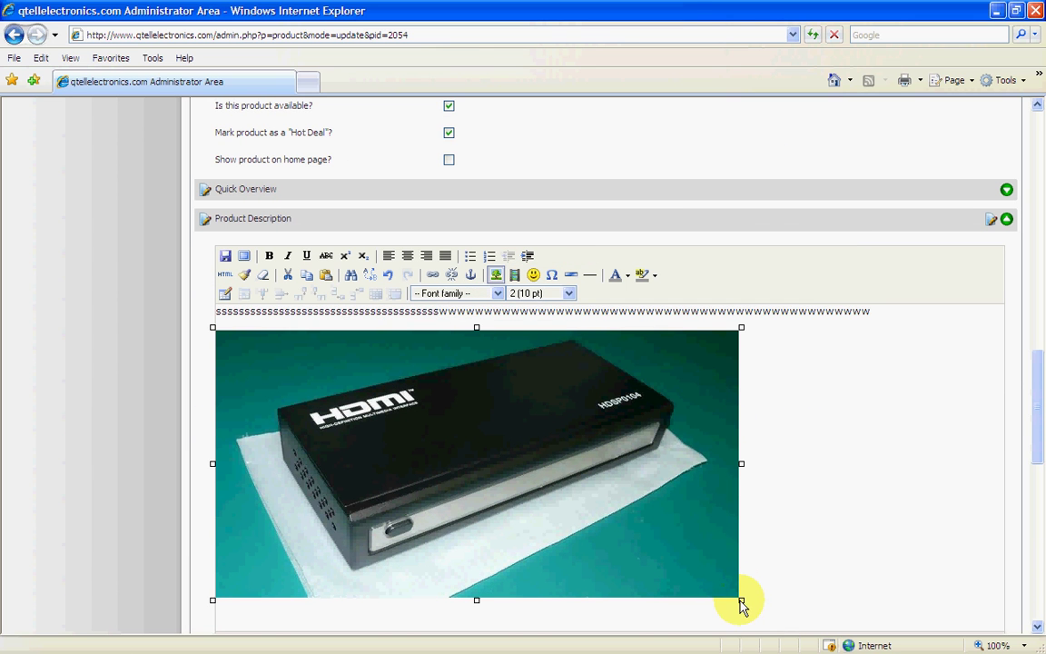
{"action": "left_click_drag", "start_coordinate": [742, 601], "coordinate": [466, 496]}
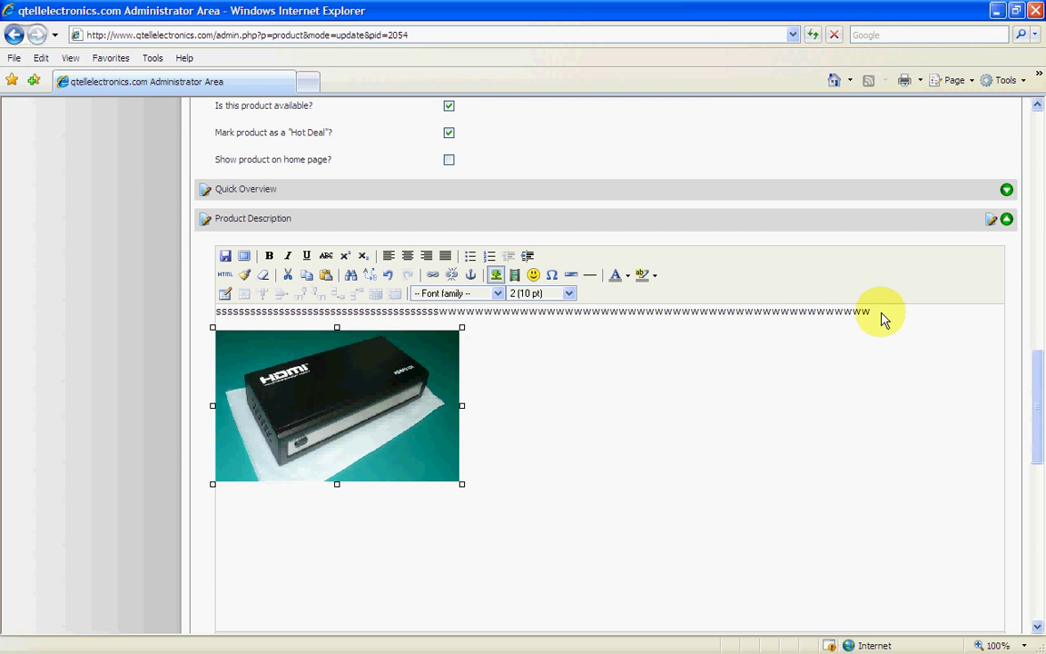
{"action": "left_click_drag", "start_coordinate": [877, 316], "coordinate": [191, 320]}
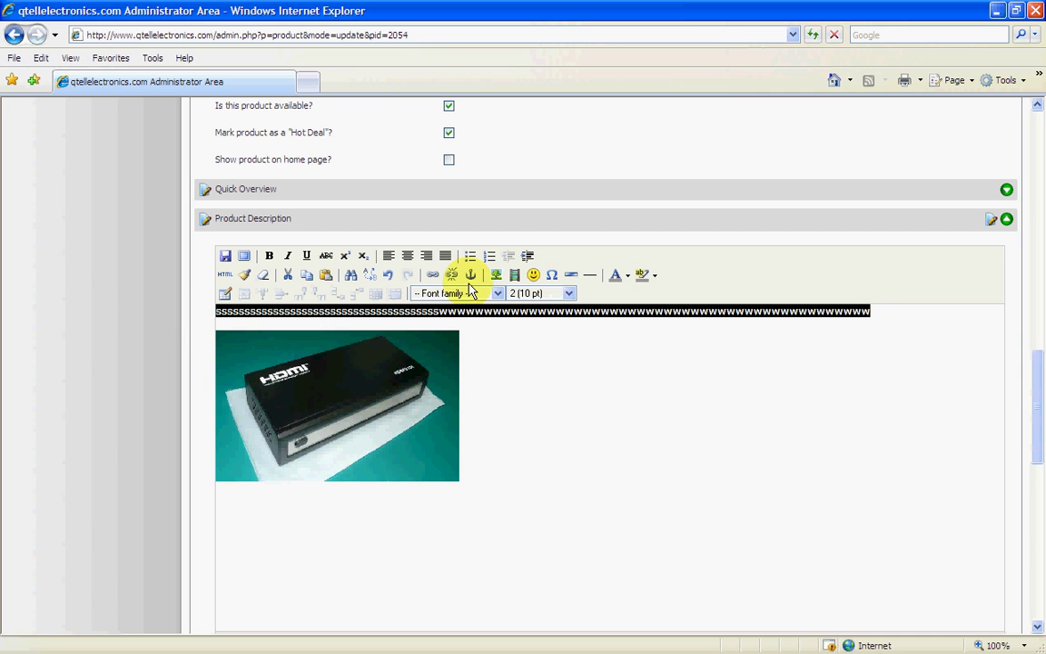
Step: Centre the sample text line and add a numbered list of placeholder 'q' items above the HDMI photo
{"action": "left_click", "coordinate": [407, 257]}
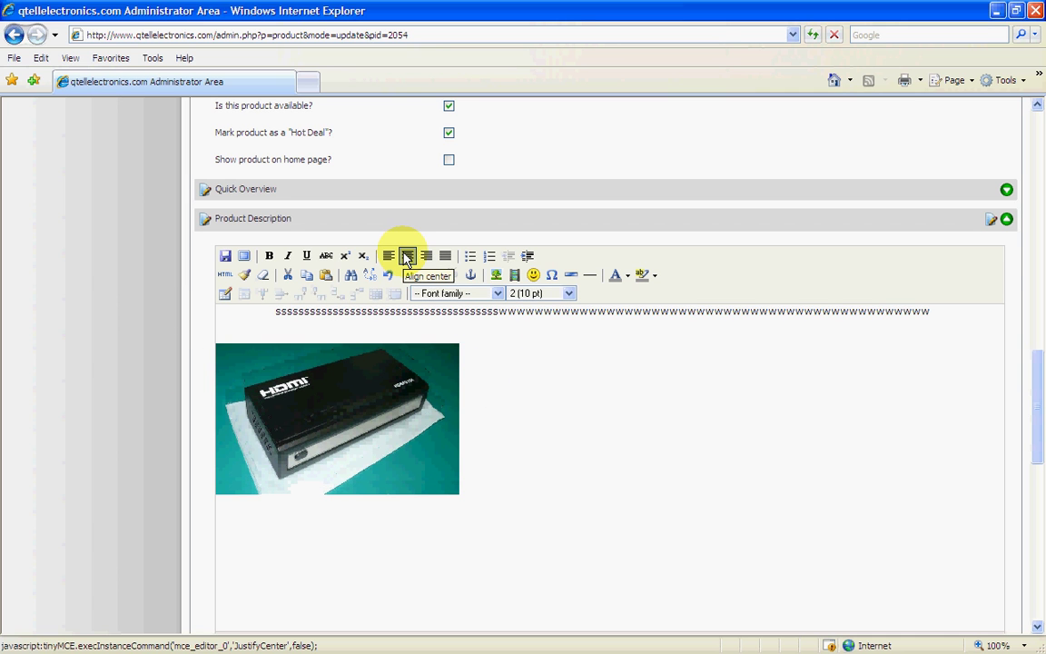
{"action": "left_click", "coordinate": [489, 256]}
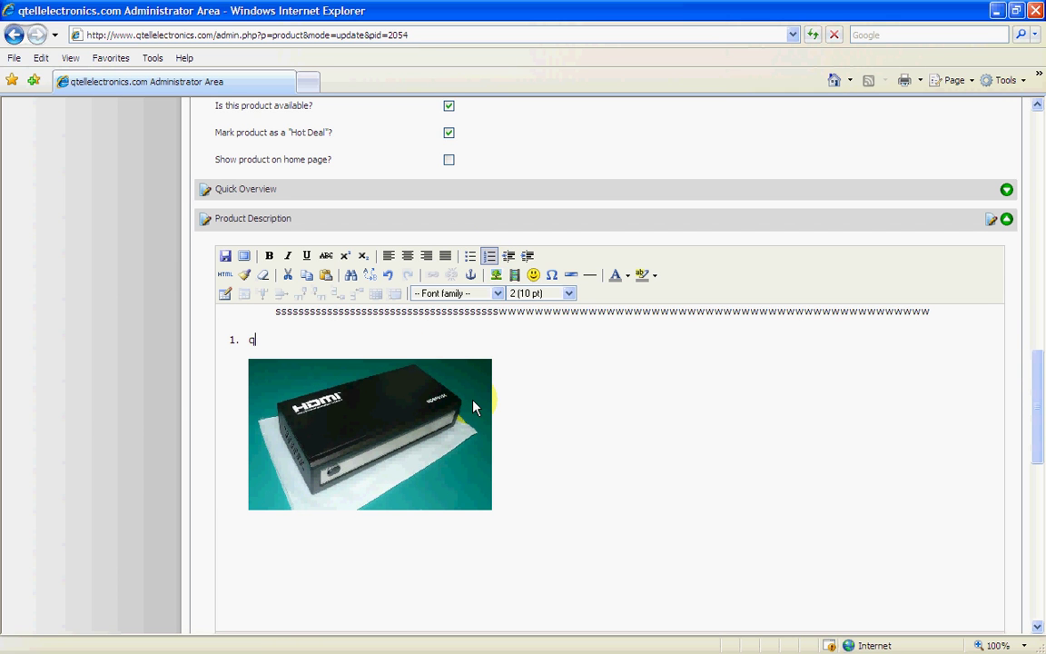
{"action": "type", "text": "qqqqqqqq"}
{"action": "key", "text": "Return"}
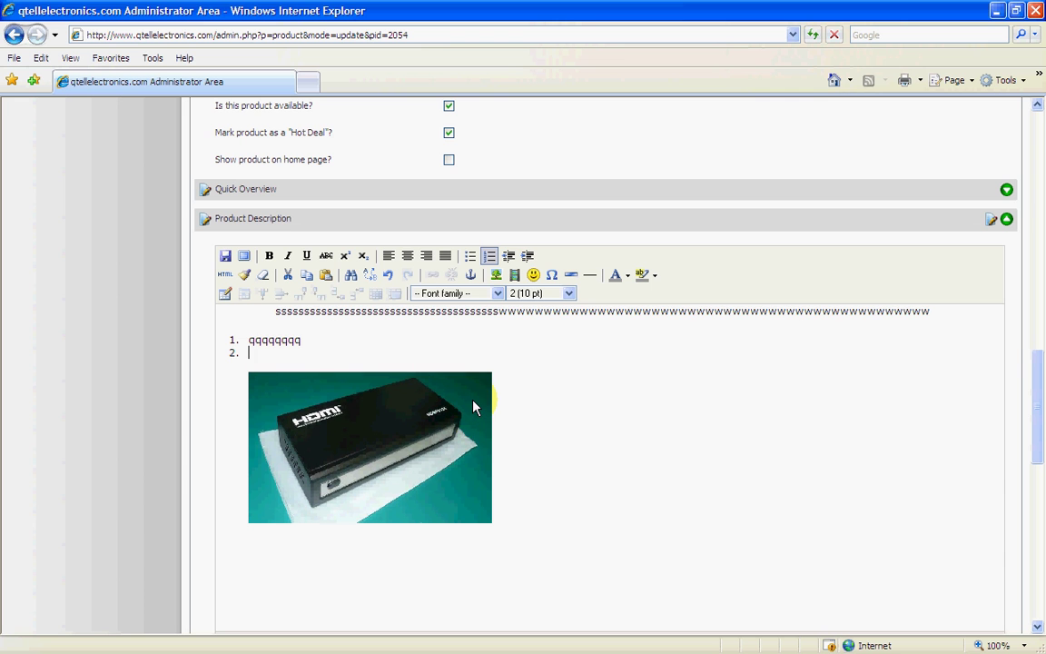
{"action": "type", "text": "qqqqqqqqq"}
{"action": "key", "text": "Return"}
{"action": "key", "text": "Return"}
{"action": "type", "text": "qqq"}
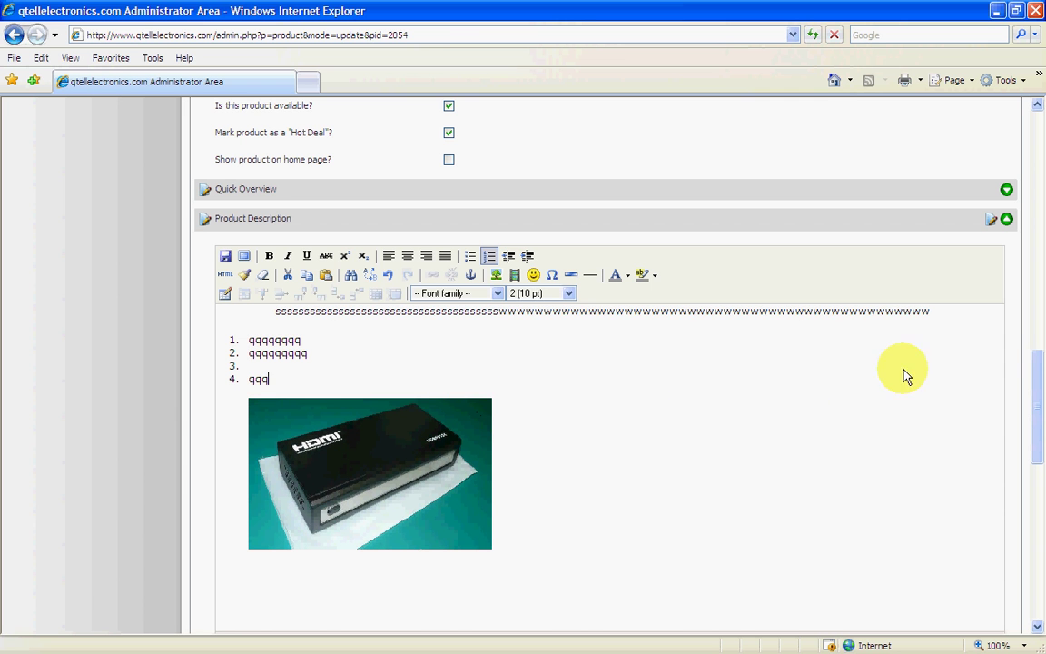
{"action": "left_click_drag", "start_coordinate": [1034, 436], "coordinate": [1033, 604]}
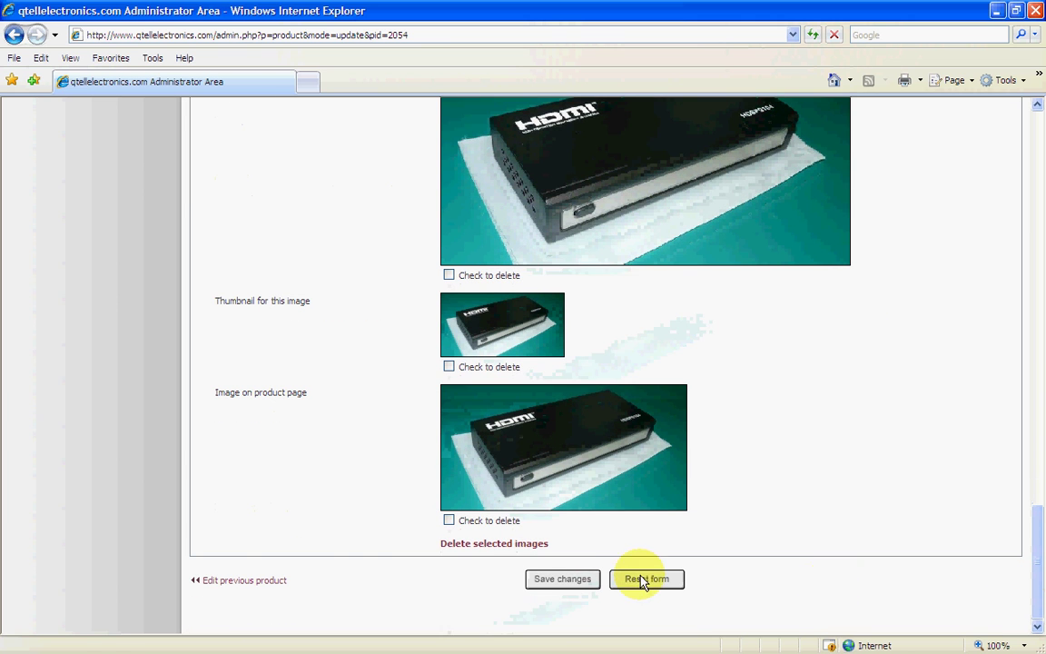
Step: Save the product changes and maximize the storefront window showing ttest demo at 129.99£
{"action": "left_click", "coordinate": [562, 579]}
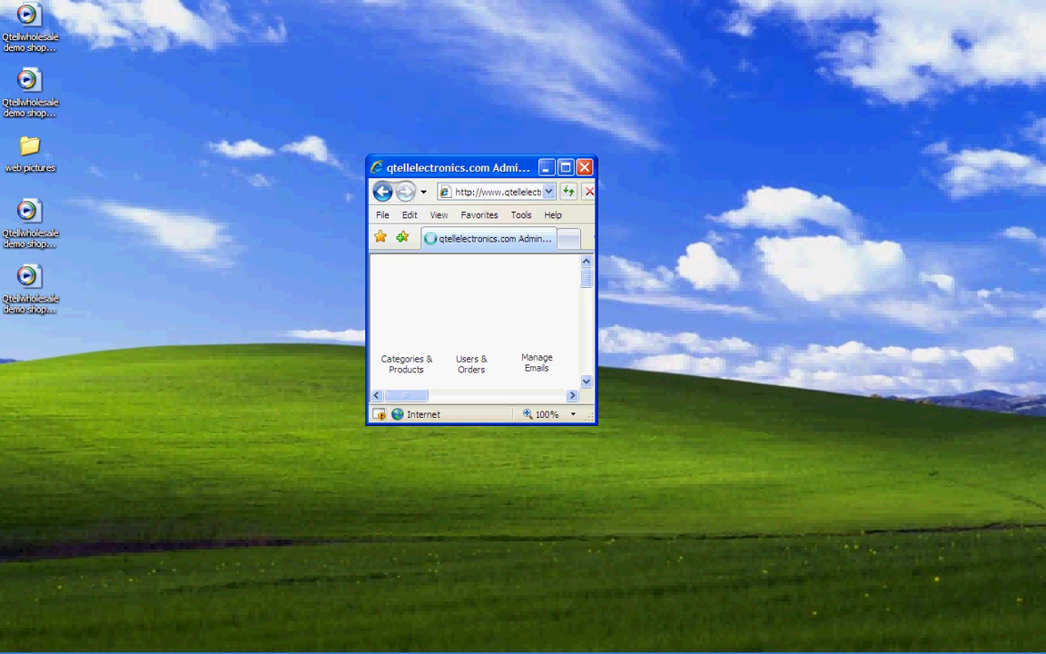
{"action": "left_click_drag", "start_coordinate": [723, 137], "coordinate": [458, 236]}
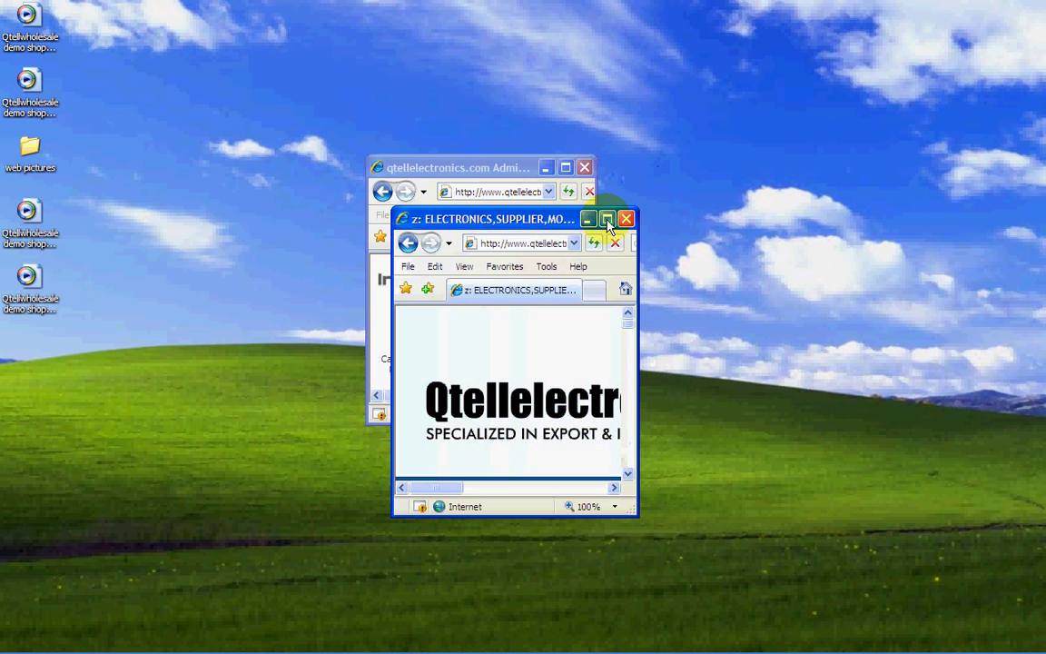
{"action": "left_click", "coordinate": [606, 220]}
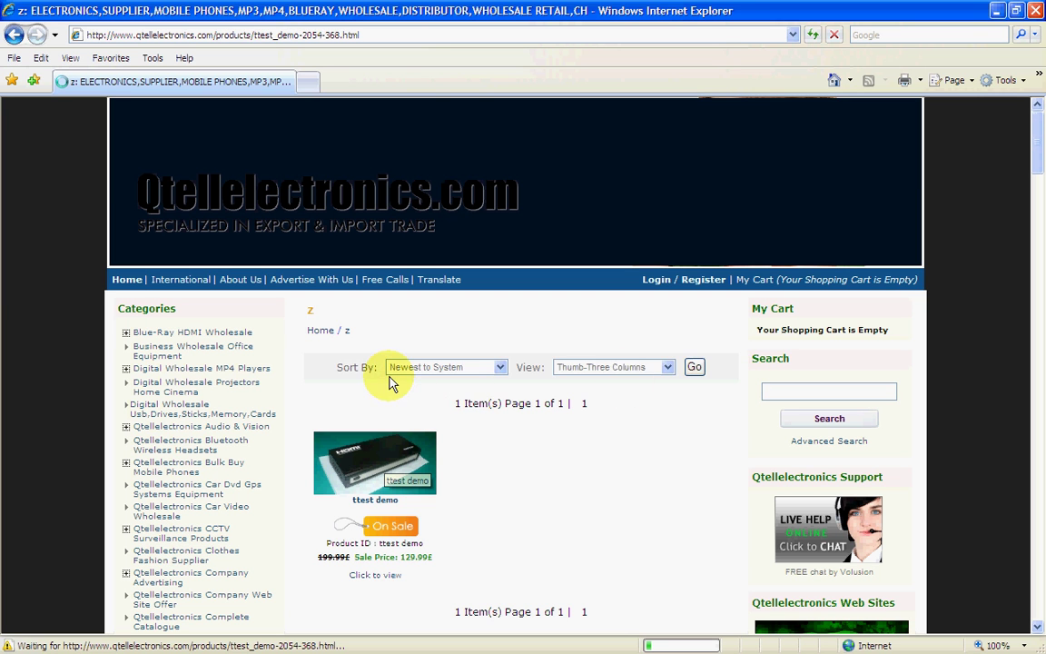
Step: Accept the Outlook Express compaction prompt, scroll to the ttest demo Description, and close the Web Shield alert
{"action": "left_click", "coordinate": [490, 380]}
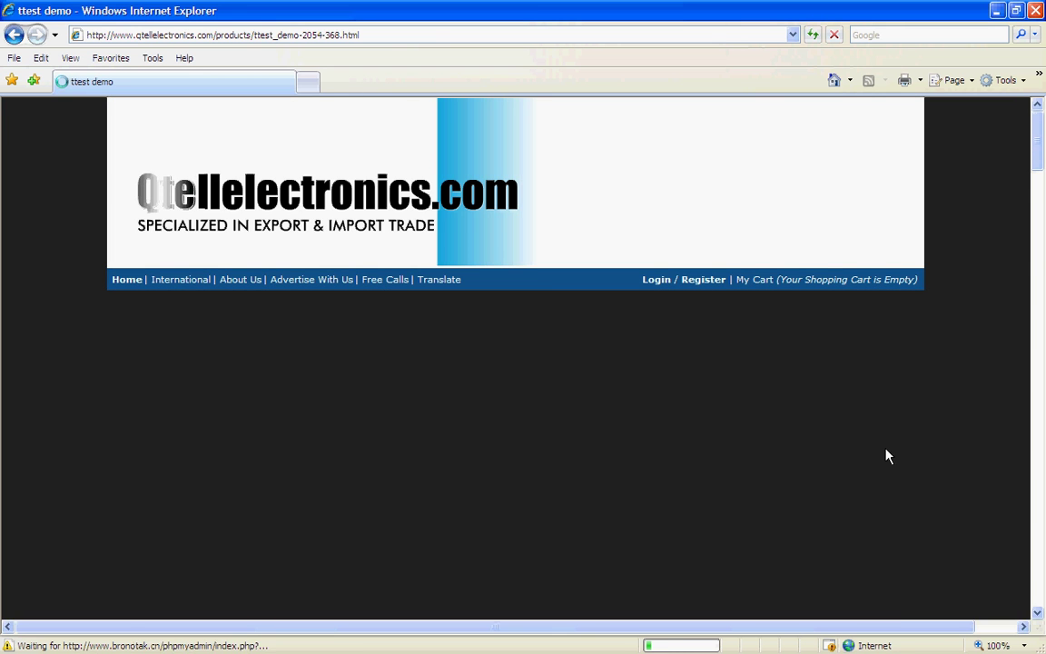
{"action": "scroll", "coordinate": [726, 436], "scroll_direction": "down", "scroll_amount": 3}
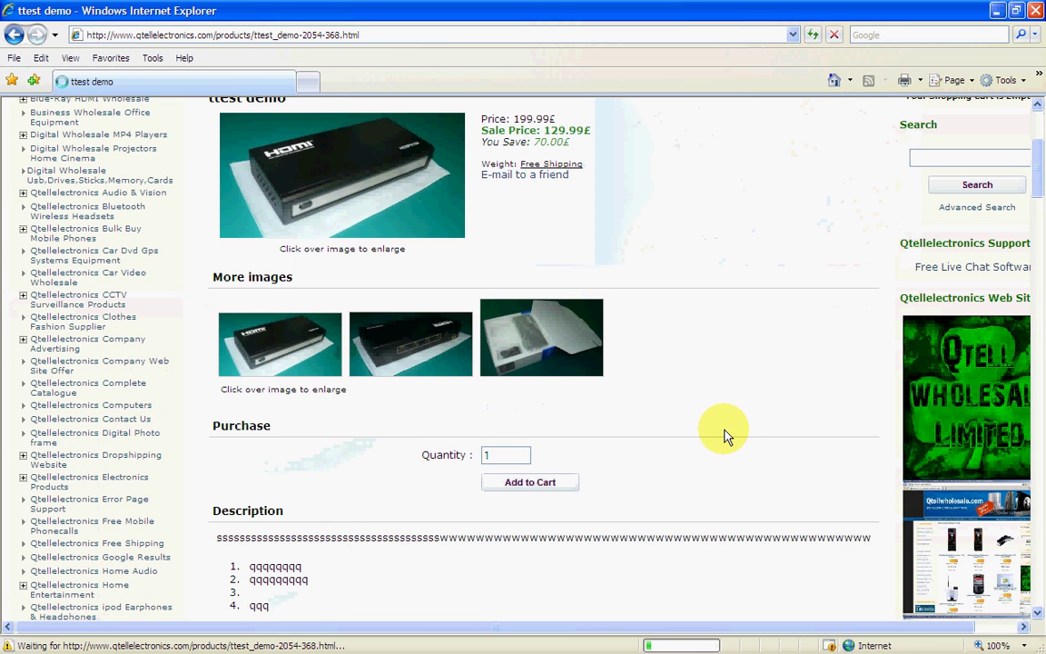
{"action": "scroll", "coordinate": [726, 436], "scroll_direction": "down", "scroll_amount": 3}
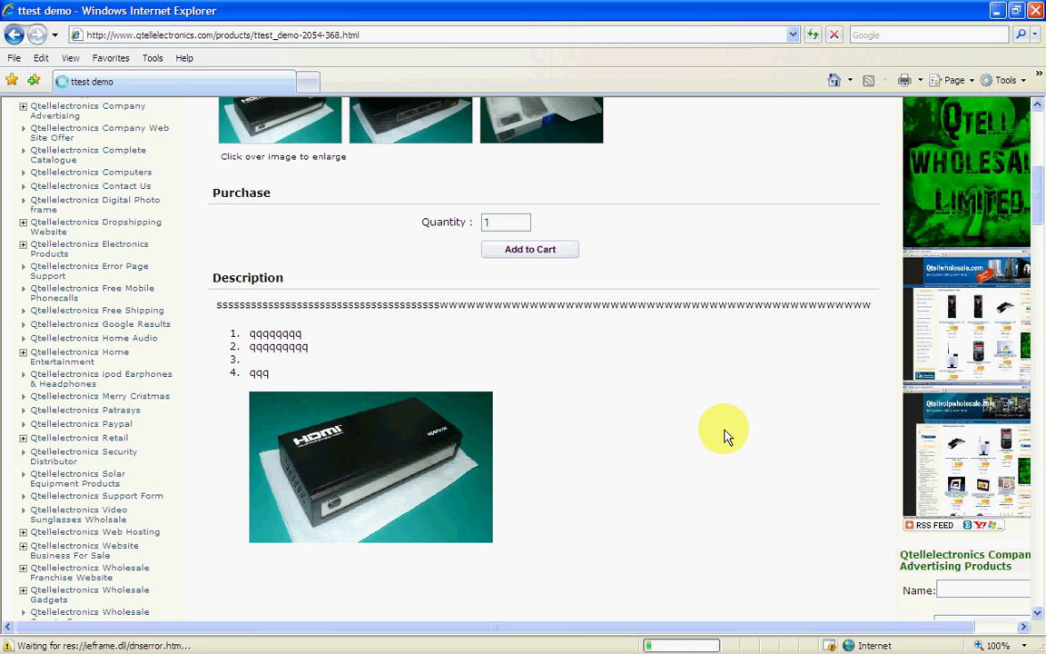
{"action": "scroll", "coordinate": [723, 434], "scroll_direction": "down", "scroll_amount": 3}
{"action": "scroll", "coordinate": [724, 434], "scroll_direction": "up", "scroll_amount": 3}
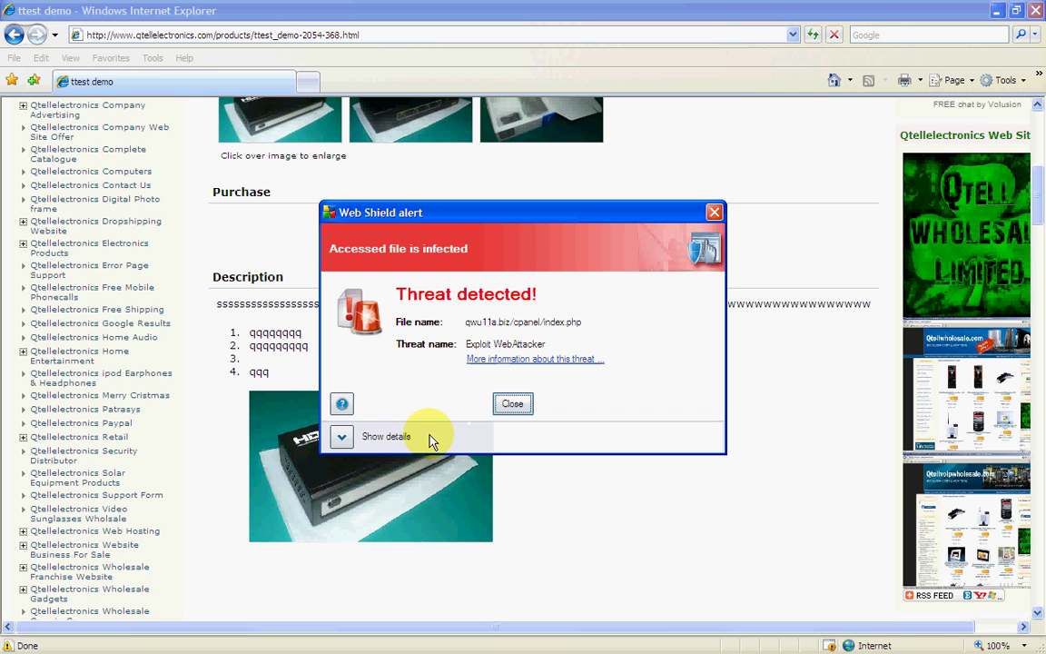
{"action": "left_click", "coordinate": [512, 403]}
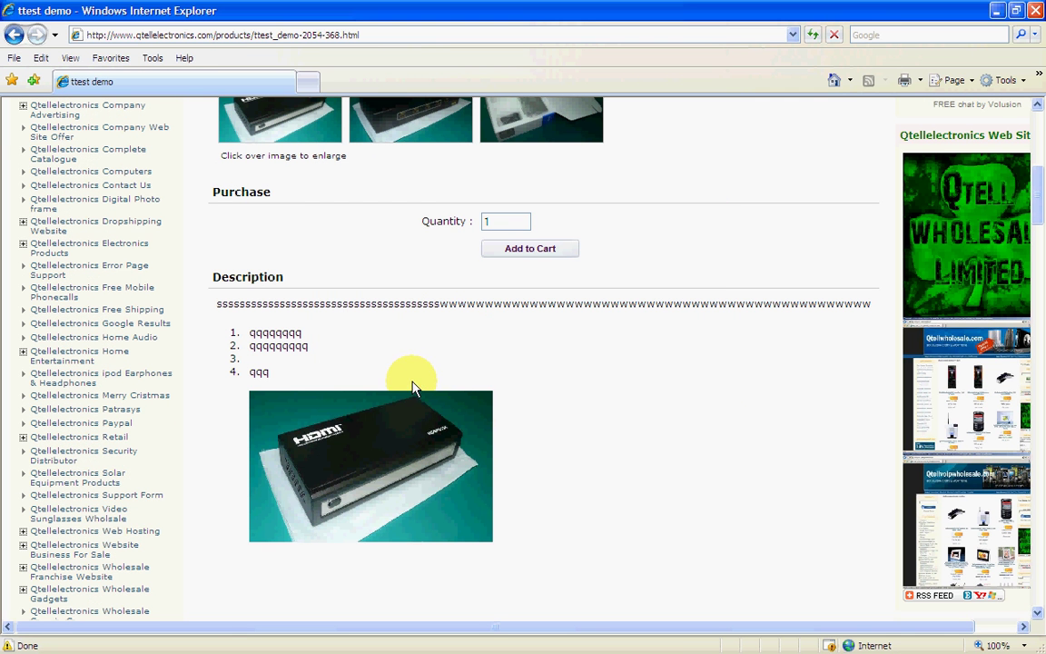